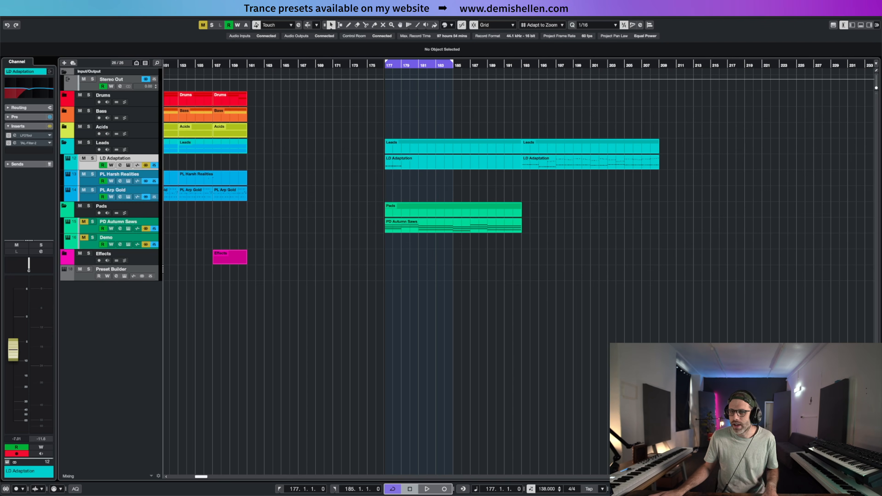
# Step: Unmute the PD Autumn Saws track, mute LD Adaptation, and open the PD Autumn Saws part for note editing
pyautogui.click(83, 222)
pyautogui.click(83, 159)
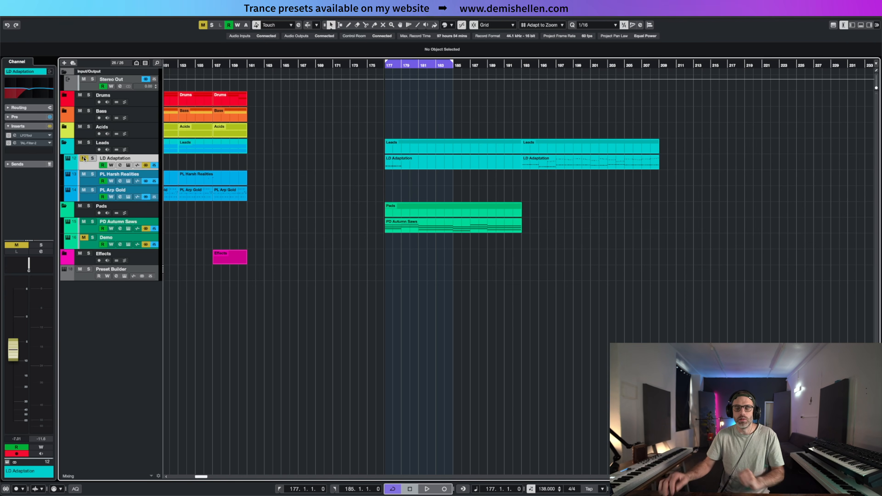
pyautogui.doubleClick(422, 236)
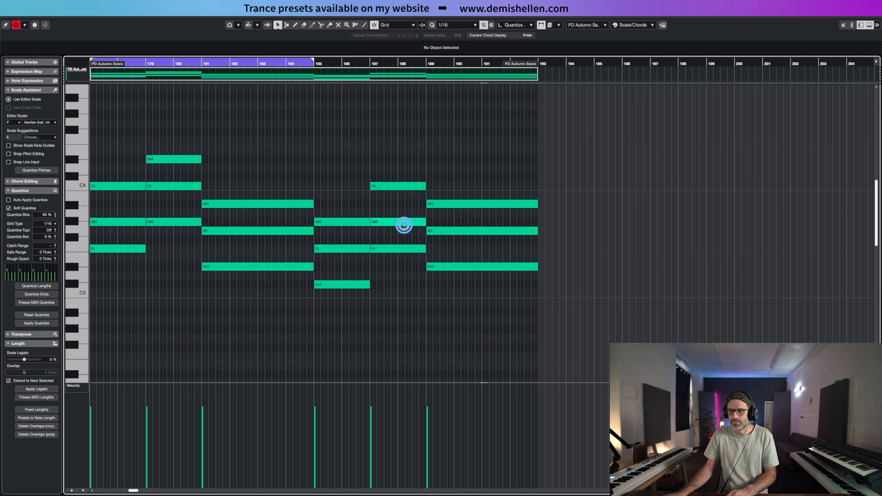
# Step: Examine the chord progression of the PD Autumn Saws part chord by chord between bars 177 and 193
pyautogui.click(132, 64)
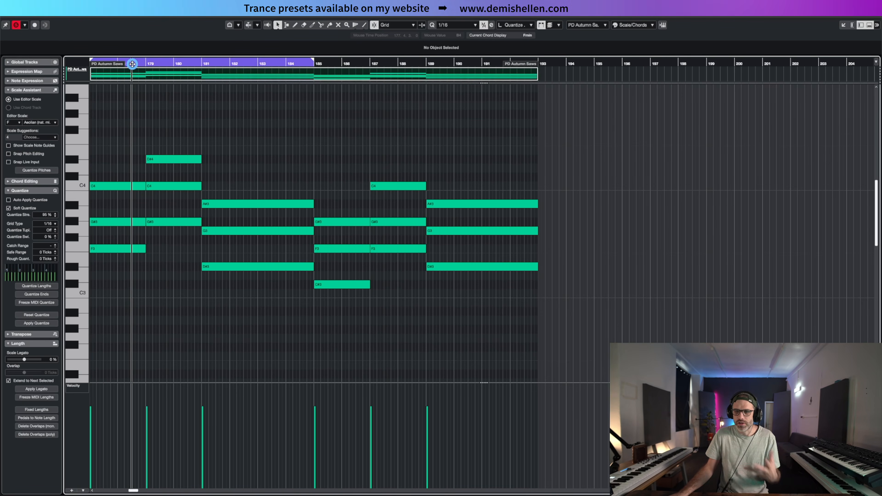
pyautogui.click(164, 65)
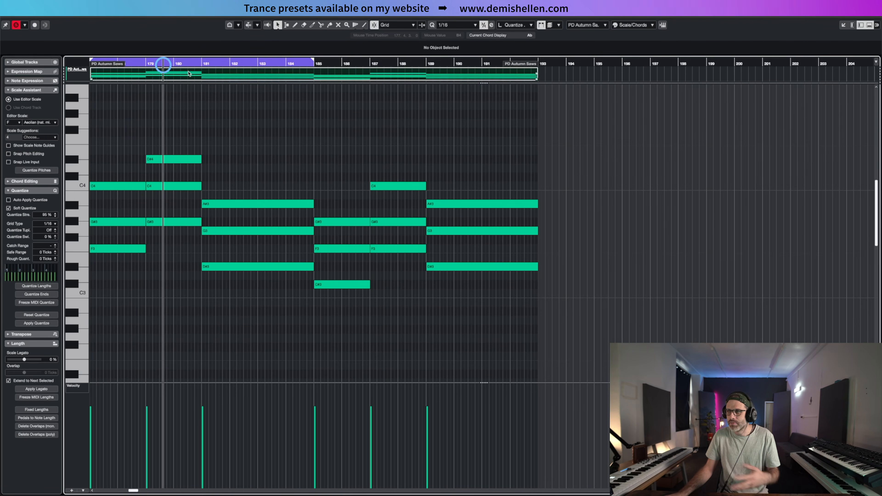
pyautogui.click(223, 63)
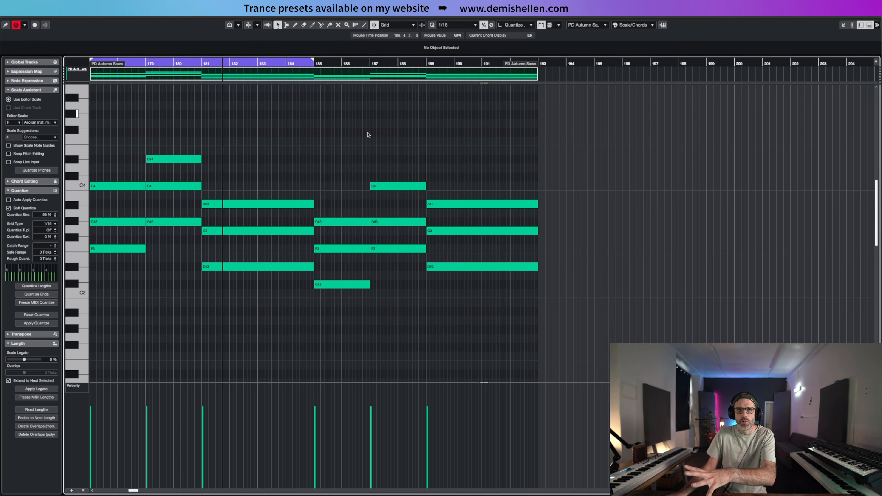
pyautogui.moveTo(336, 153); pyautogui.dragTo(382, 286)
pyautogui.moveTo(475, 168); pyautogui.dragTo(479, 305)
pyautogui.click(467, 61)
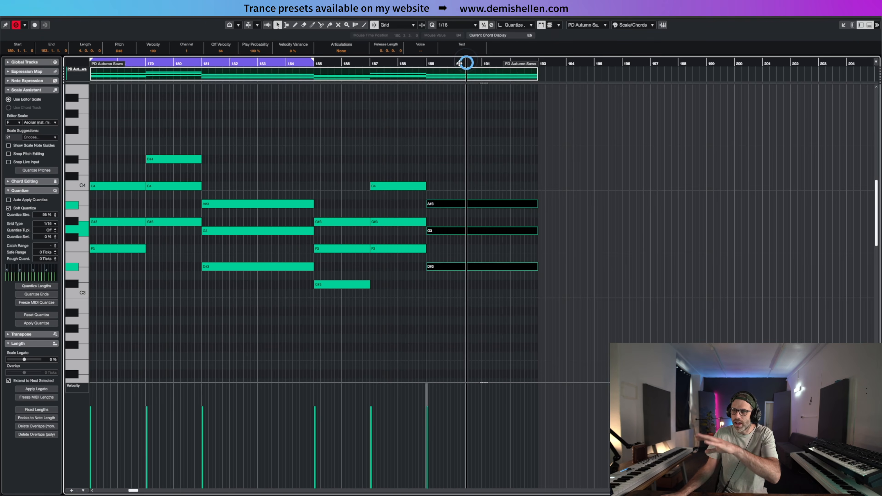
pyautogui.click(340, 65)
pyautogui.hotkey('alt', 'x')
pyautogui.click(398, 64)
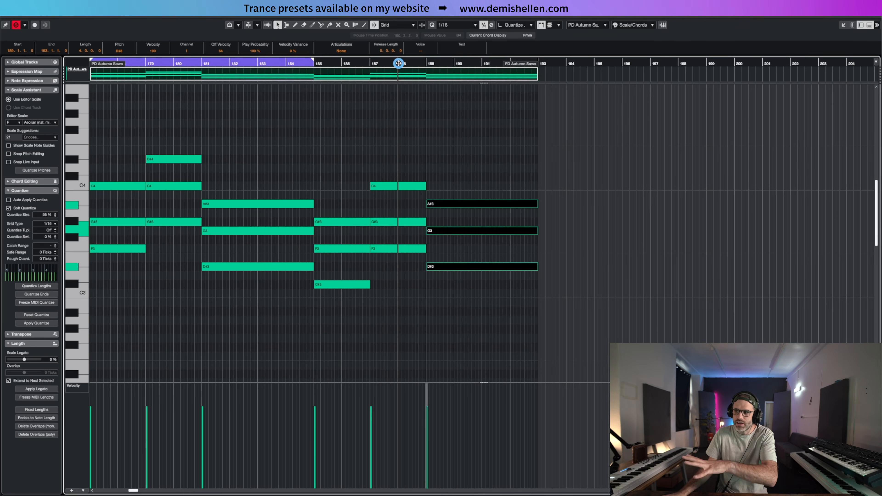
pyautogui.moveTo(447, 162); pyautogui.dragTo(479, 301)
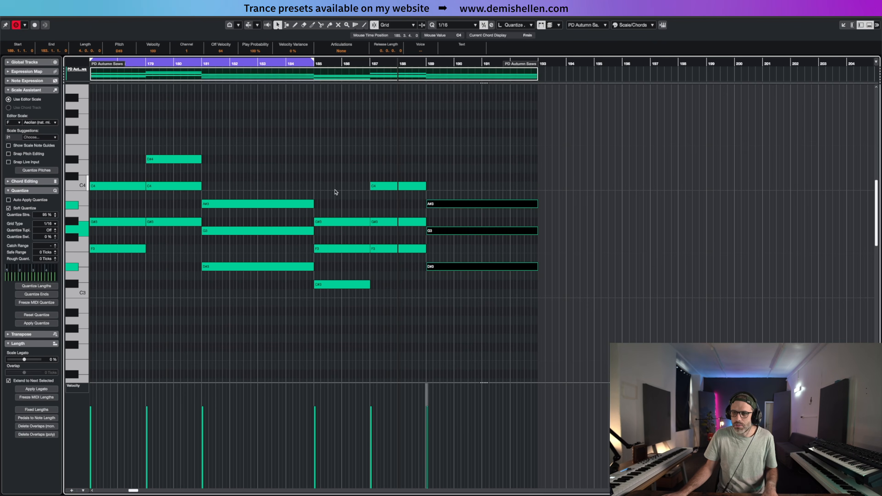
pyautogui.moveTo(335, 192); pyautogui.dragTo(346, 350)
pyautogui.moveTo(97, 145); pyautogui.dragTo(113, 298)
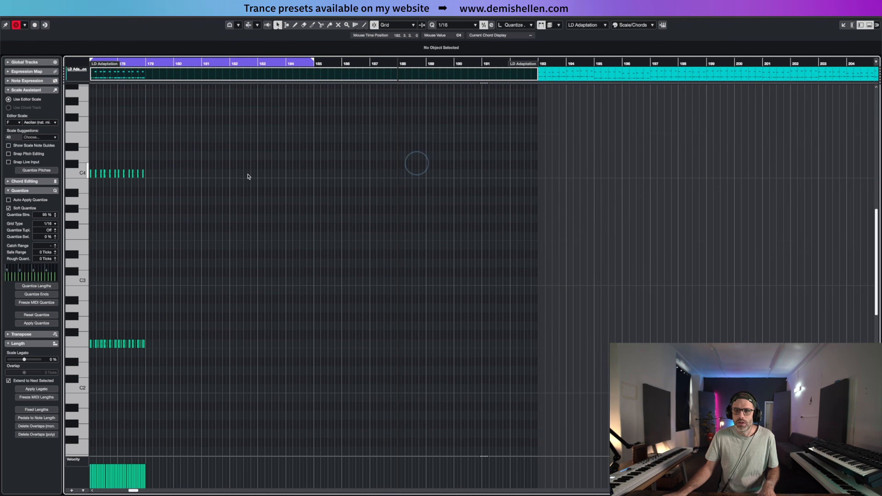
# Step: Delete the F2 notes in bar 178 of the LD Adaptation part, keeping the C4 notes above them
pyautogui.press('h')
pyautogui.press('h')
pyautogui.press('h')
pyautogui.press('h')
pyautogui.press('h')
pyautogui.press('h')
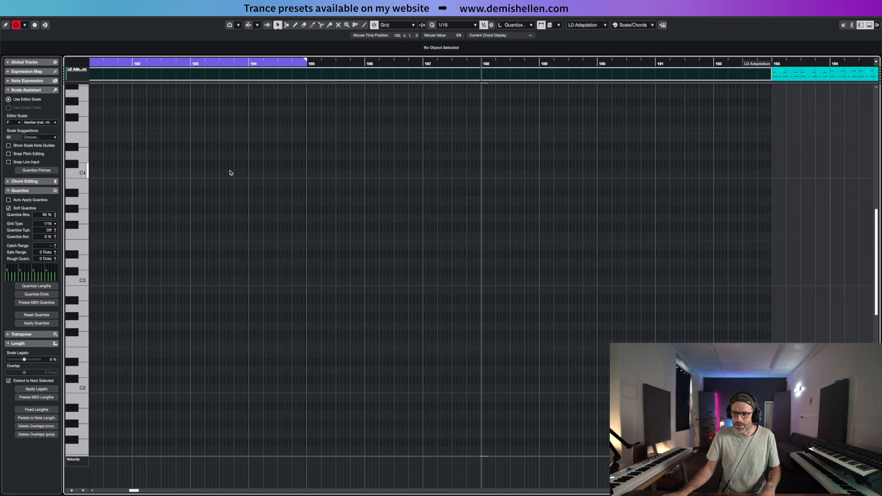
pyautogui.moveTo(200, 141); pyautogui.dragTo(91, 129)
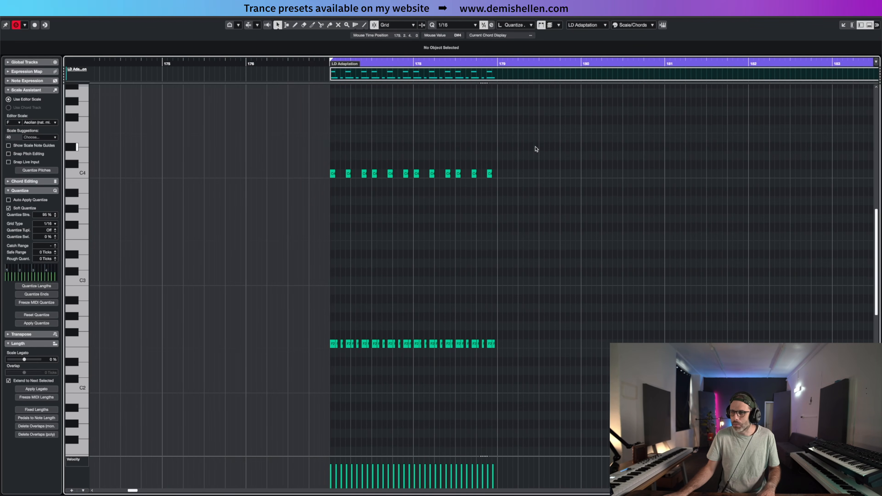
pyautogui.press('h')
pyautogui.moveTo(551, 300); pyautogui.dragTo(404, 351)
pyautogui.press('Delete')
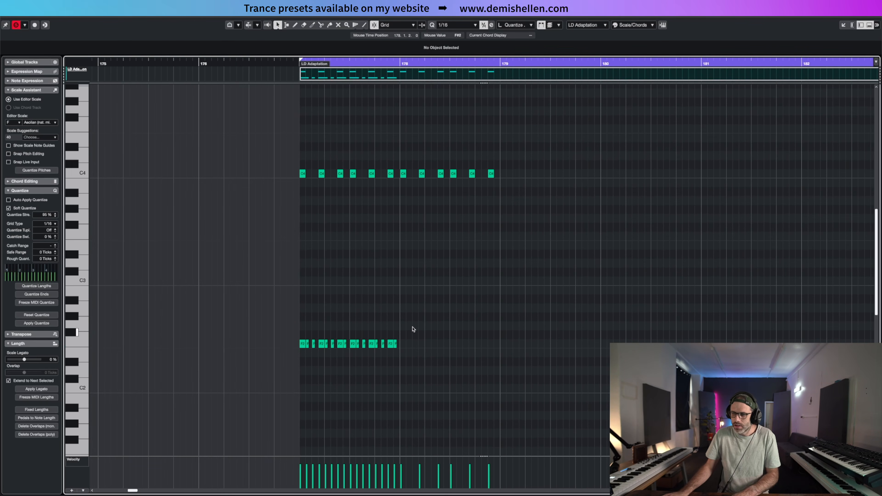
# Step: Set the cycle range to bar 178 of the LD Adaptation part and play the C4 rhythm
pyautogui.moveTo(401, 64); pyautogui.dragTo(501, 65)
pyautogui.press('KP_1')
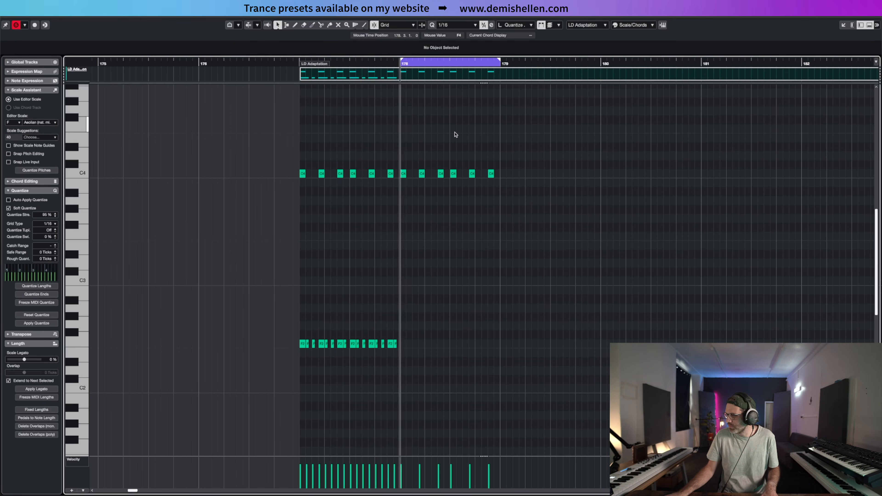
pyautogui.press('space')
pyautogui.press('Return')
pyautogui.doubleClick(413, 163)
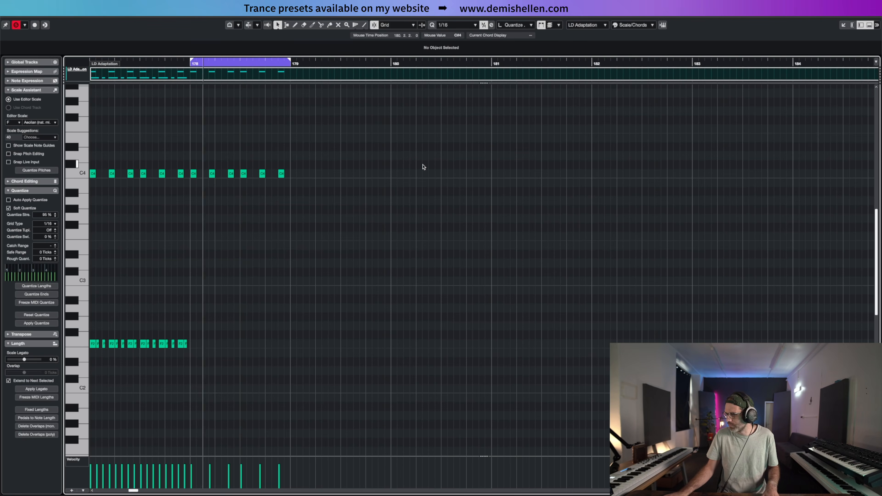
pyautogui.moveTo(355, 140); pyautogui.dragTo(194, 181)
pyautogui.click(197, 157)
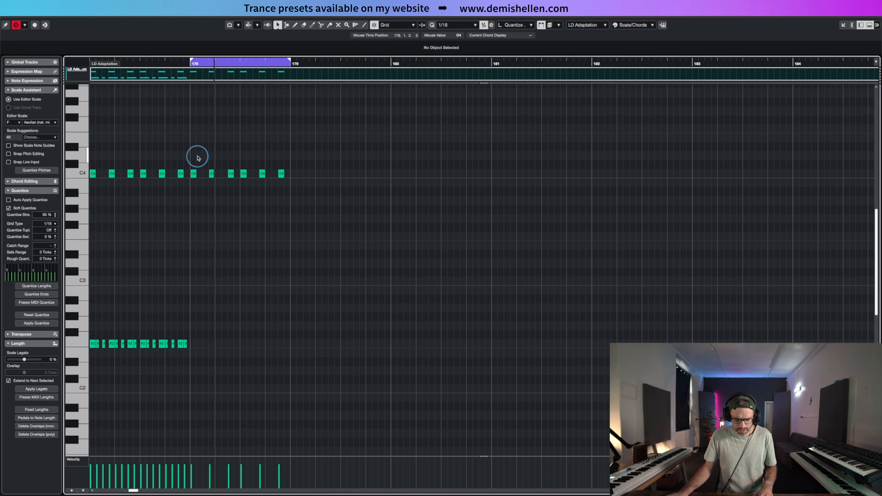
# Step: Move the last three C4 notes of bar 178 one sixteenth earlier, so the first of them starts at 178.3.1
pyautogui.press('h')
pyautogui.press('h')
pyautogui.press('h')
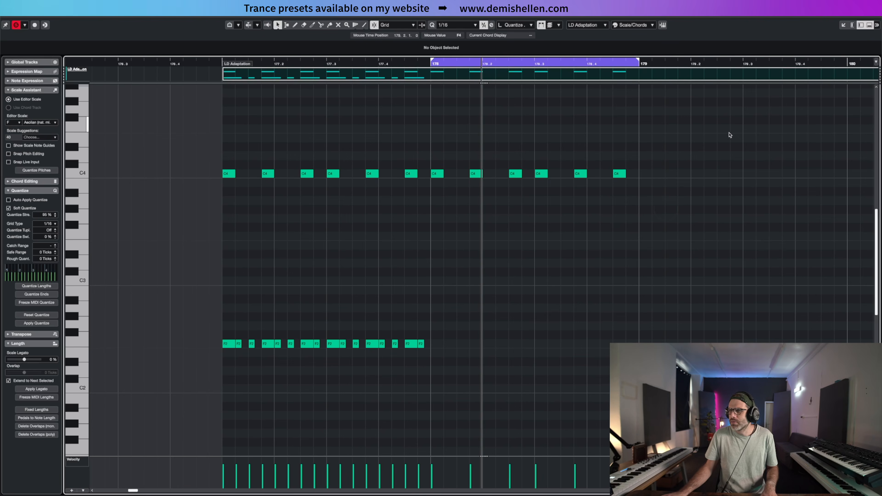
pyautogui.moveTo(702, 133); pyautogui.dragTo(879, 136)
pyautogui.moveTo(582, 137); pyautogui.dragTo(463, 177)
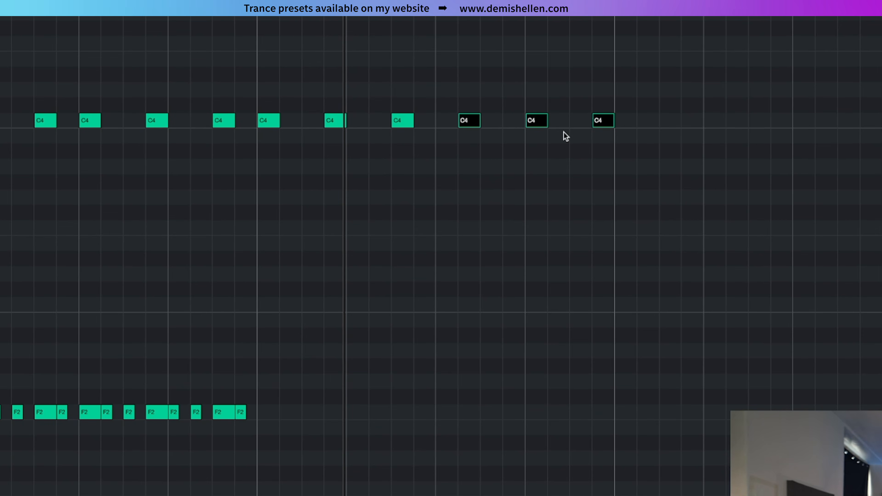
pyautogui.moveTo(465, 120); pyautogui.dragTo(447, 121)
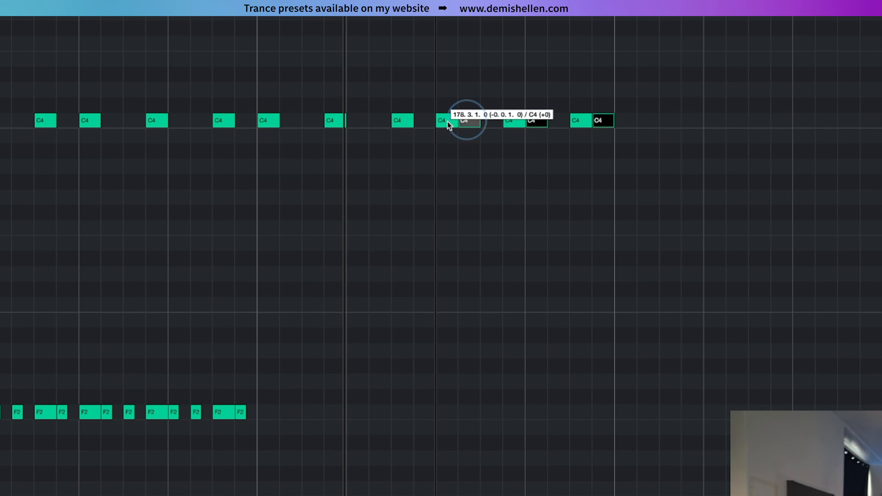
# Step: Audition bar 178 with the last three C4 notes shifted one sixteenth later to 178.3.2, and move them back to 178.3.1
pyautogui.press('l')
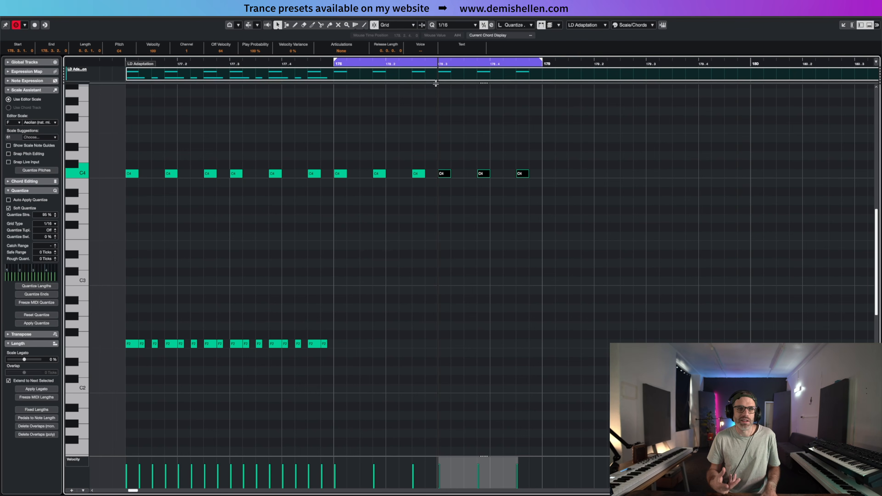
pyautogui.press('KP_1')
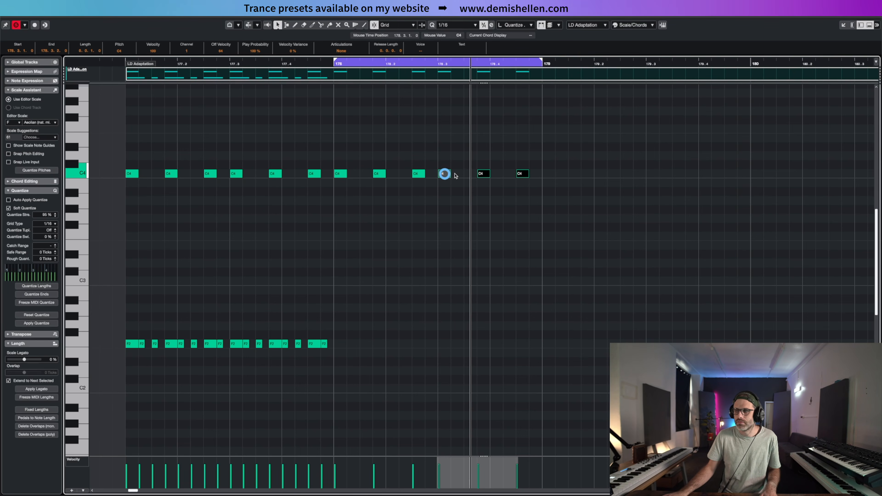
pyautogui.moveTo(445, 176); pyautogui.dragTo(458, 176)
pyautogui.press('space')
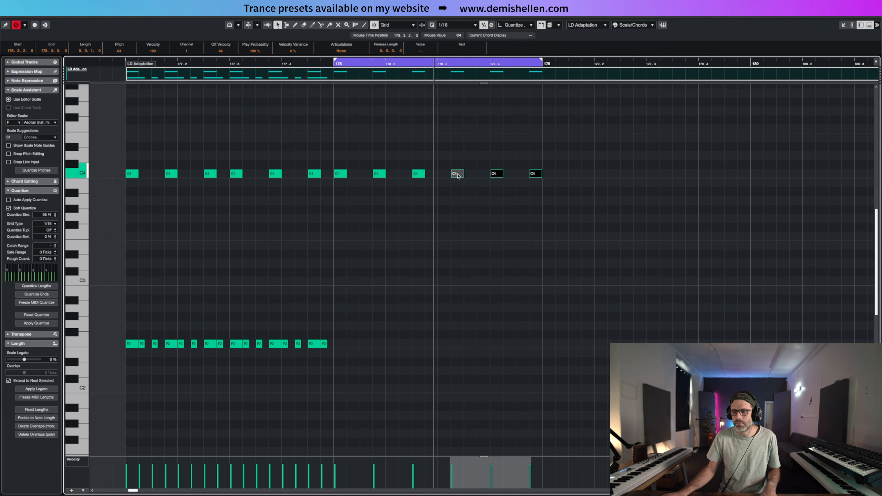
pyautogui.moveTo(458, 176); pyautogui.dragTo(447, 177)
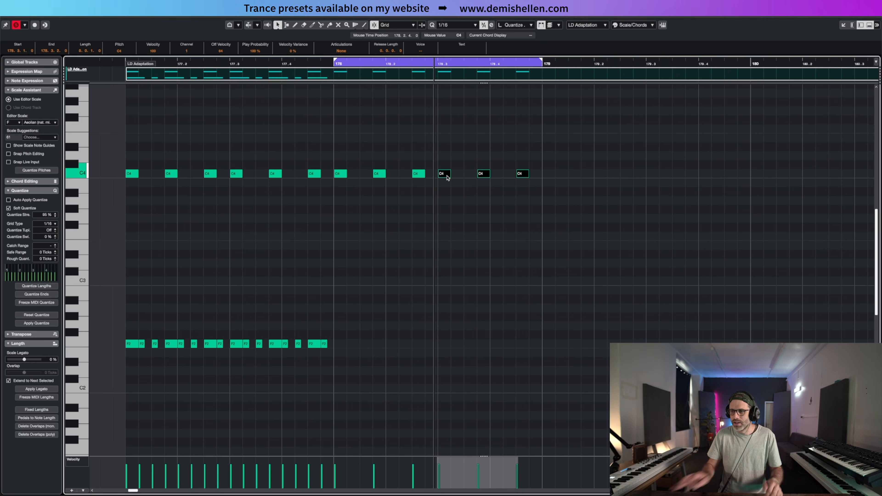
# Step: Try copying the C4 notes of bar 178 down to F2, play the loop, and remove the copied F2 notes
pyautogui.moveTo(562, 154); pyautogui.dragTo(340, 347)
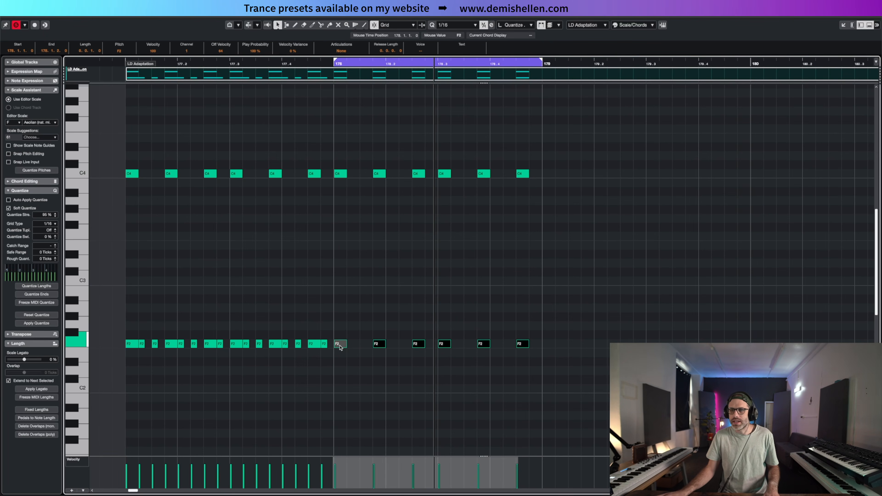
pyautogui.press('KP_1')
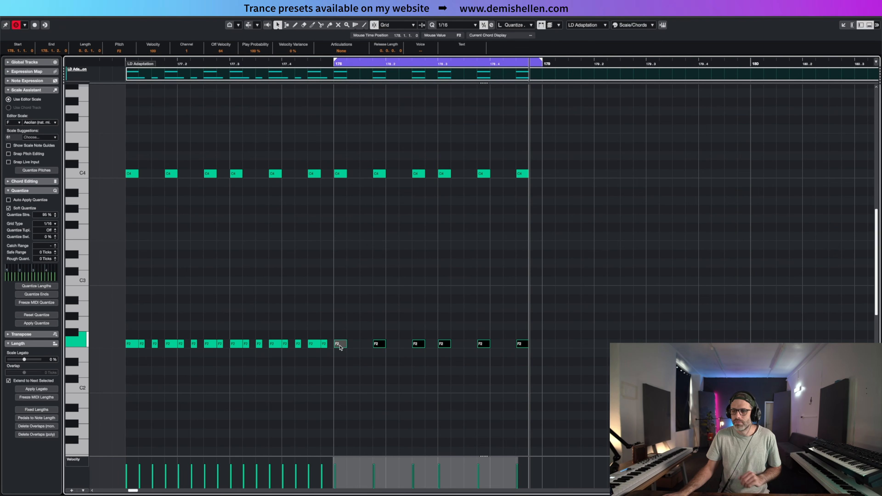
pyautogui.click(286, 336)
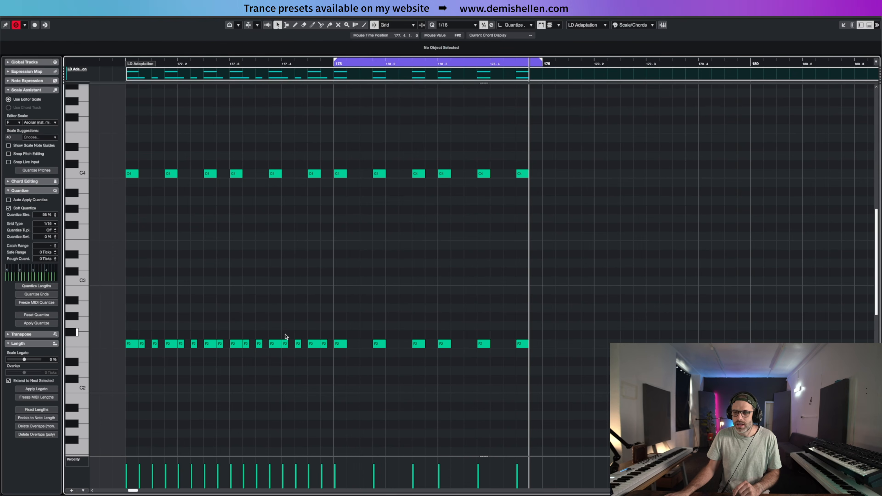
pyautogui.moveTo(305, 354); pyautogui.dragTo(303, 354)
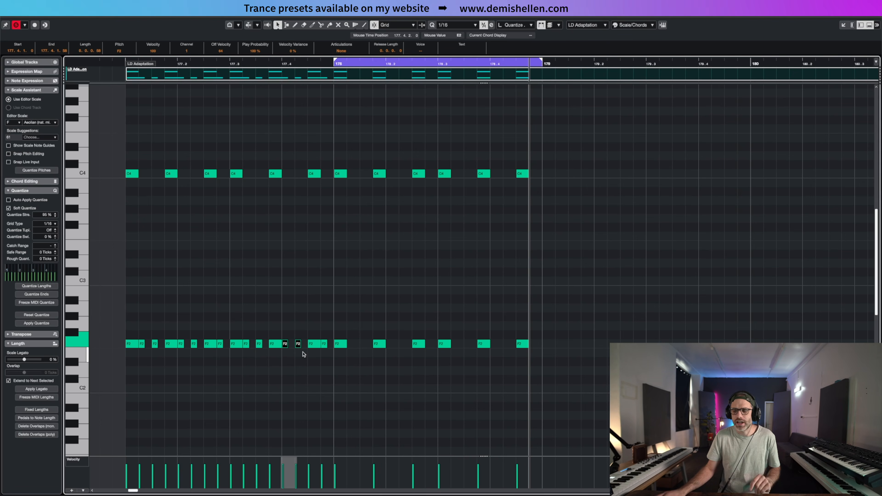
pyautogui.moveTo(589, 290); pyautogui.dragTo(336, 358)
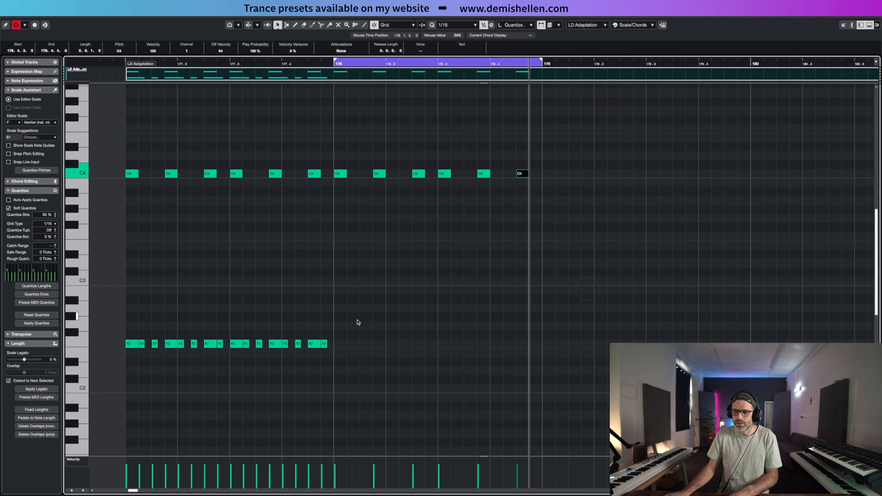
# Step: Duplicate the F2 notes of bar 177 into bar 178, aligning the copy to start at 178.1.1
pyautogui.moveTo(358, 320); pyautogui.dragTo(141, 358)
pyautogui.hotkey('alt', 'd')
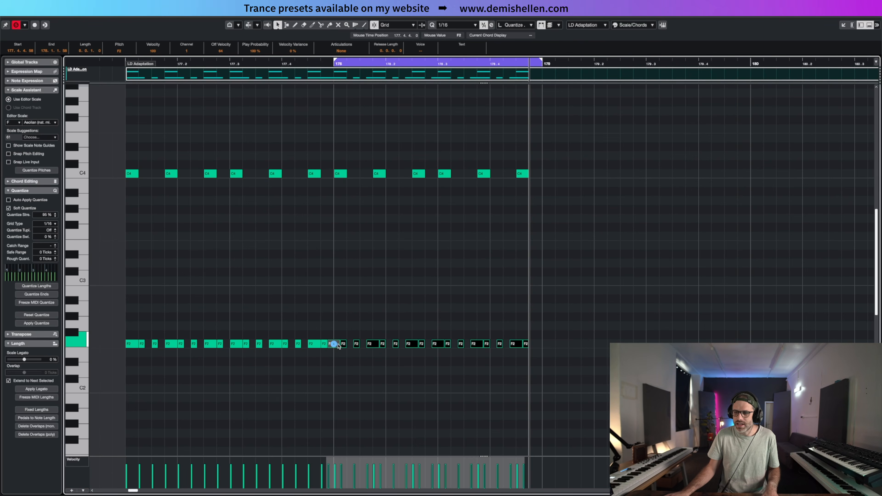
pyautogui.moveTo(334, 347); pyautogui.dragTo(339, 347)
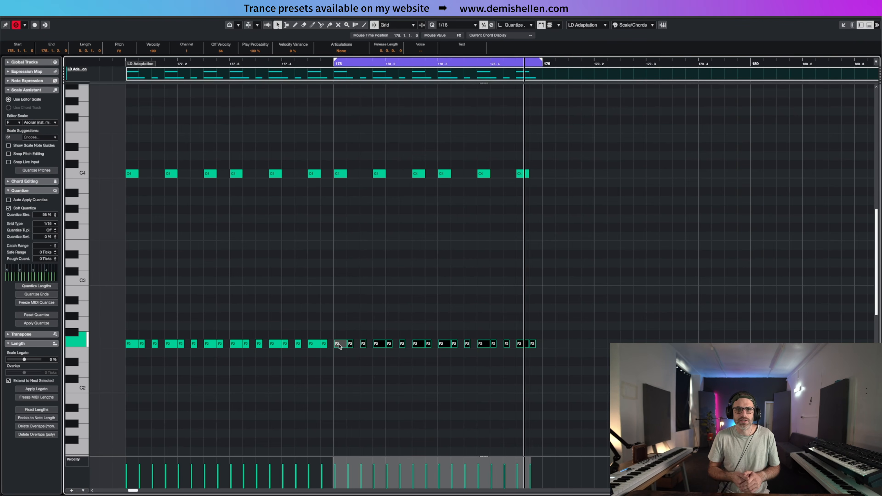
# Step: Repeat the two-bar pattern across the whole LD Adaptation part and set the cycle range to bars 177–193
pyautogui.press('Return')
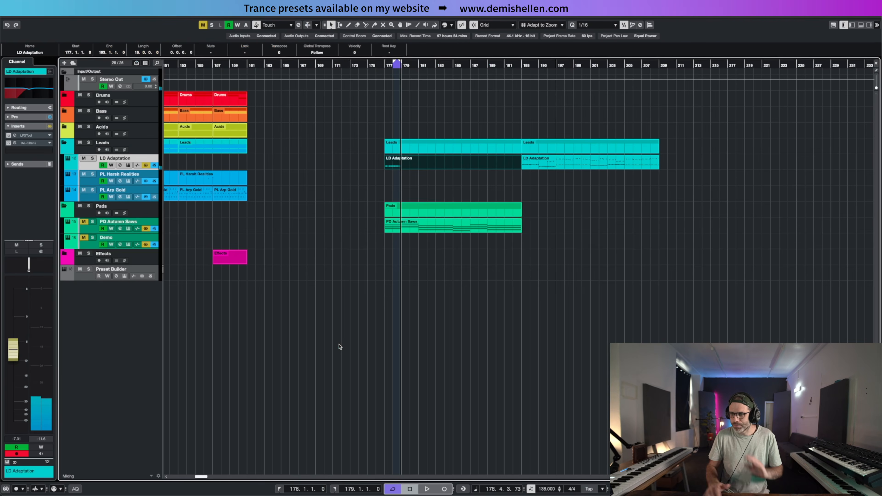
pyautogui.doubleClick(415, 165)
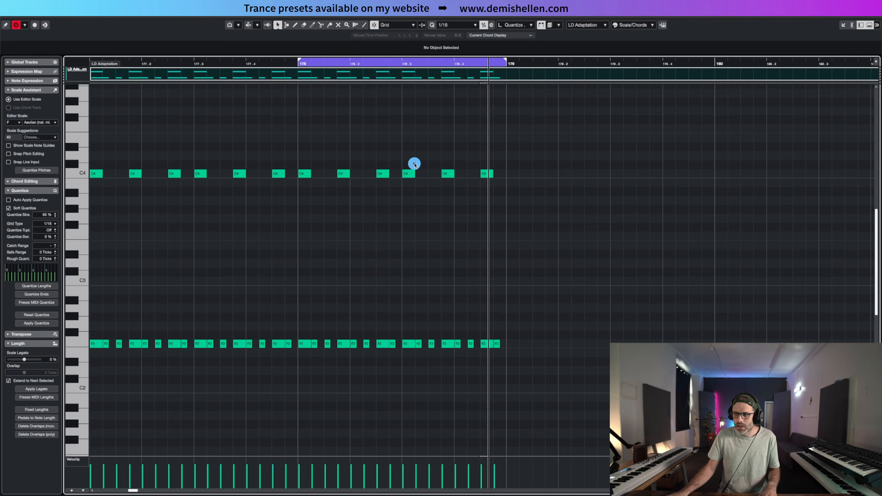
pyautogui.moveTo(171, 146); pyautogui.dragTo(264, 145)
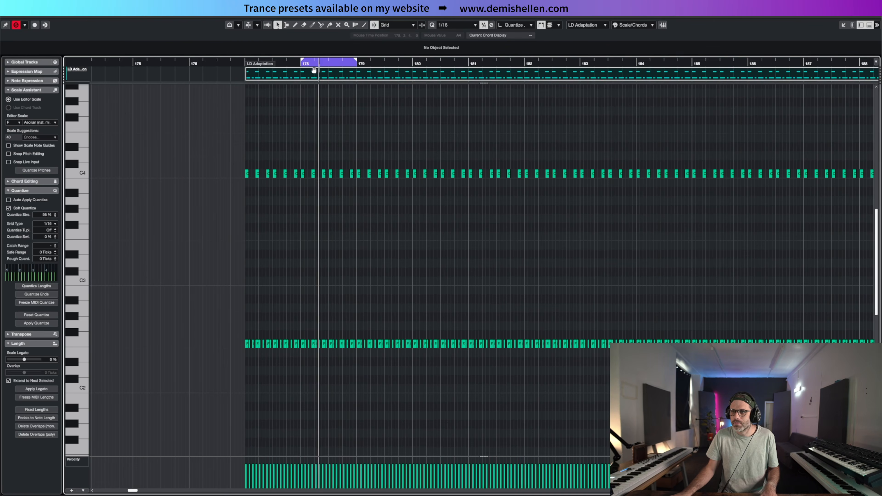
pyautogui.press('p')
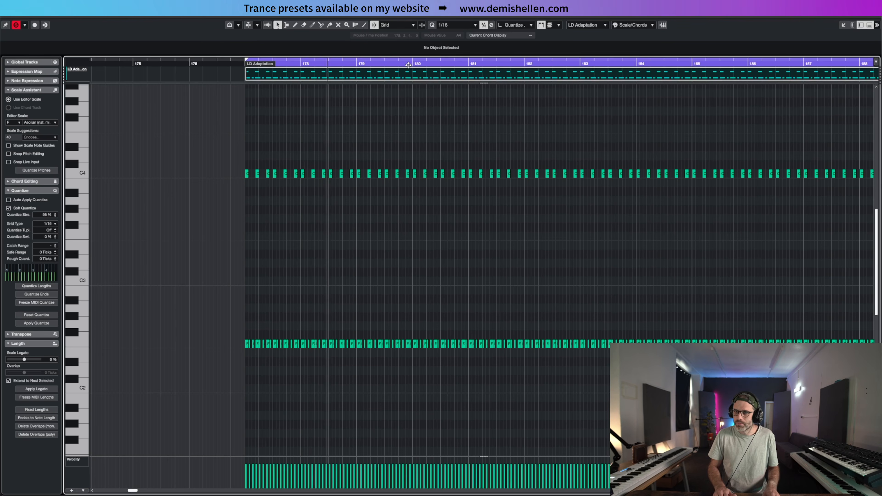
pyautogui.moveTo(852, 130); pyautogui.dragTo(874, 132)
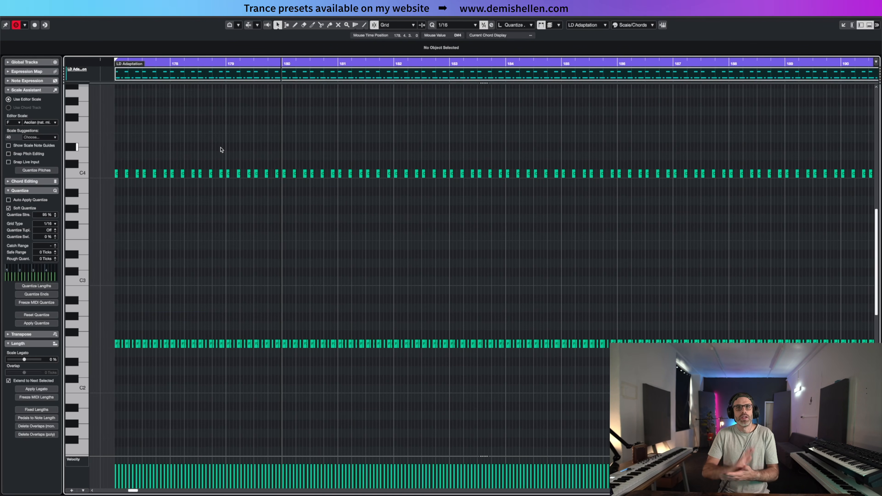
# Step: Check the chord progression in the PD Autumn Saws part and reopen the LD Adaptation part for editing
pyautogui.hotkey('ctrl', 'e')
pyautogui.click(409, 225)
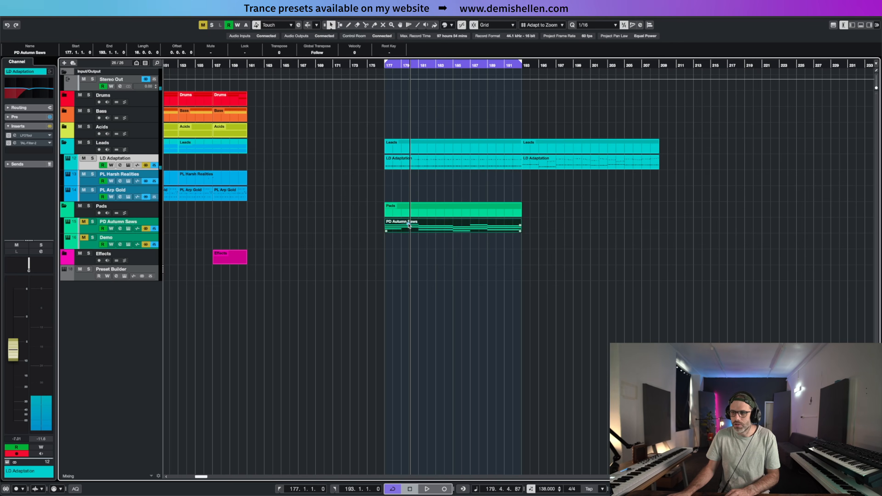
pyautogui.doubleClick(410, 225)
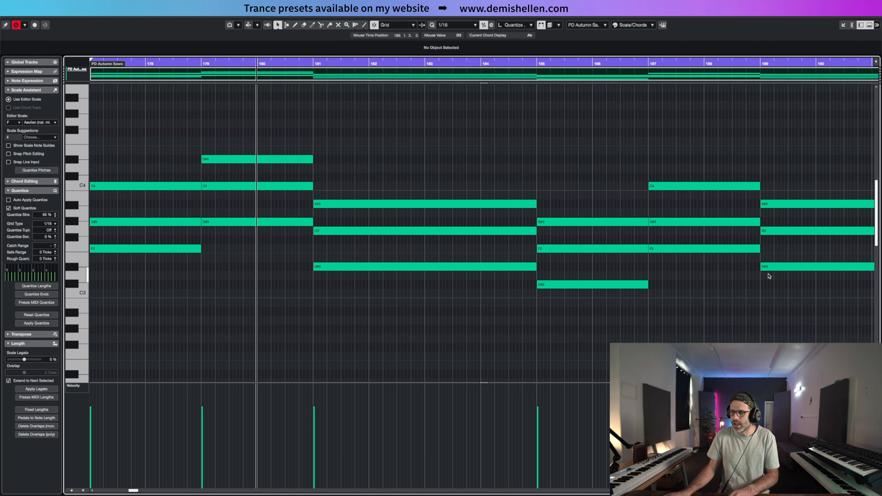
pyautogui.press('Escape')
pyautogui.click(418, 157)
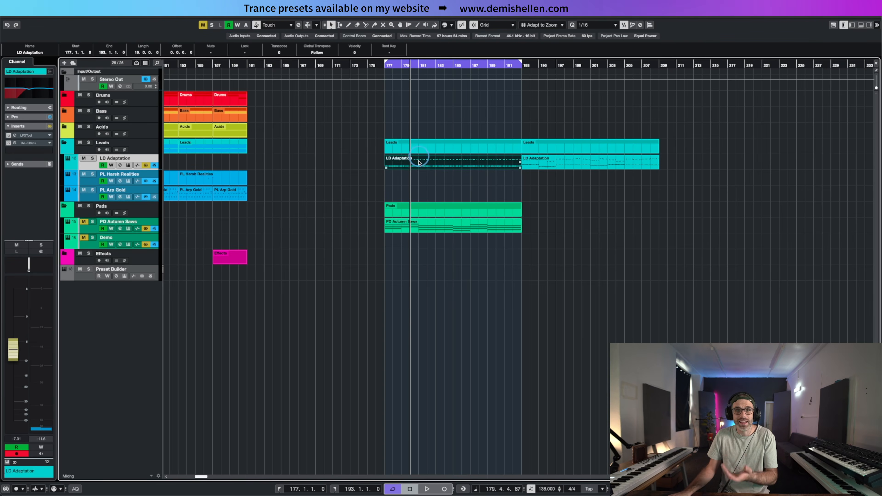
pyautogui.doubleClick(419, 162)
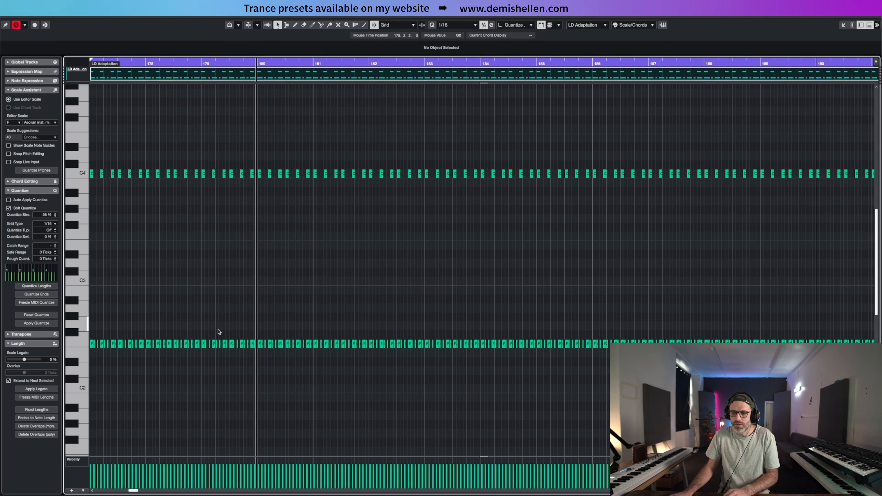
# Step: Transpose the F2 bass notes of bars 179–180 down nine semitones to G#1
pyautogui.moveTo(203, 337); pyautogui.dragTo(314, 358)
pyautogui.press('Down')
pyautogui.press('Down')
pyautogui.press('Down')
pyautogui.press('Down')
pyautogui.press('Down')
pyautogui.press('Down')
pyautogui.press('Down')
pyautogui.press('Down')
pyautogui.press('Down')
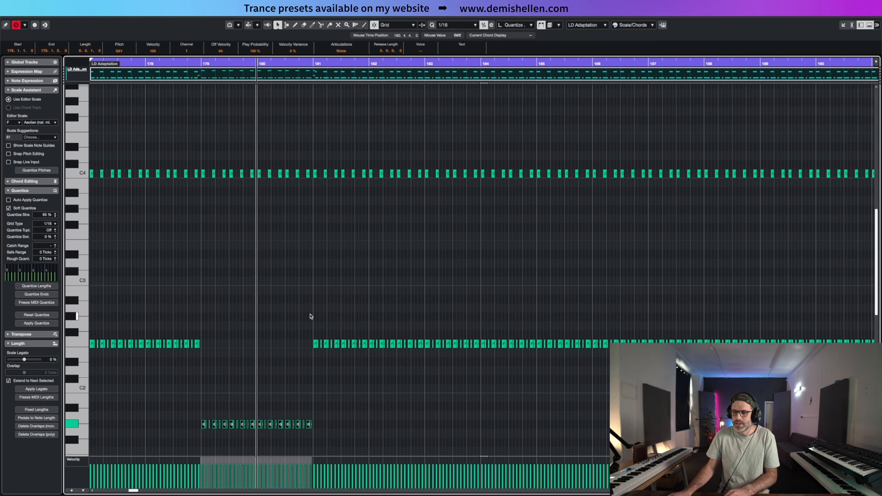
# Step: Transpose the F2 bass notes of bars 181–182 down to D#2
pyautogui.moveTo(310, 316); pyautogui.dragTo(424, 353)
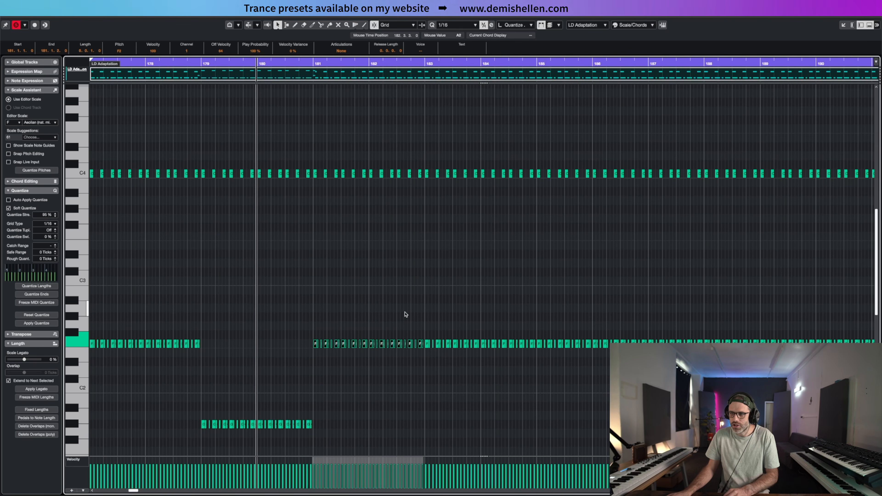
pyautogui.press('Down')
pyautogui.press('Down')
pyautogui.press('Down')
pyautogui.press('Down')
pyautogui.press('Up')
pyautogui.press('Up')
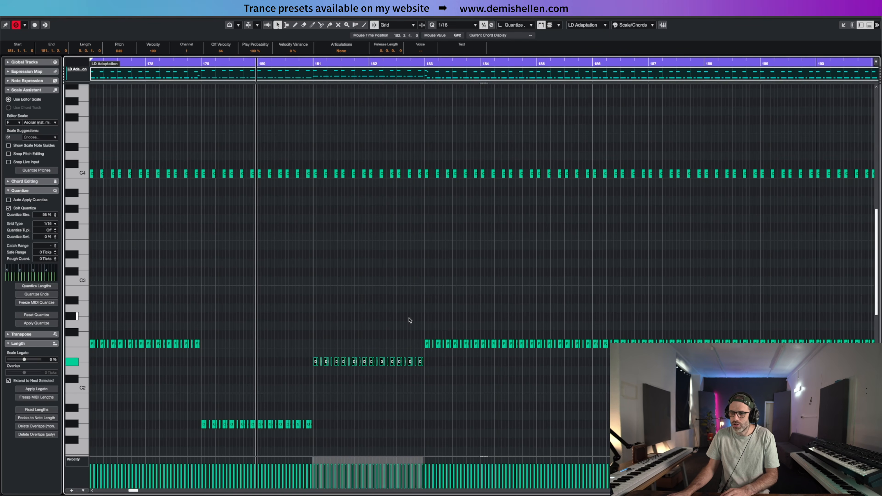
# Step: Transpose the F2 bass notes of bars 183–184 down two semitones to D#2
pyautogui.moveTo(410, 326); pyautogui.dragTo(534, 350)
pyautogui.press('Down')
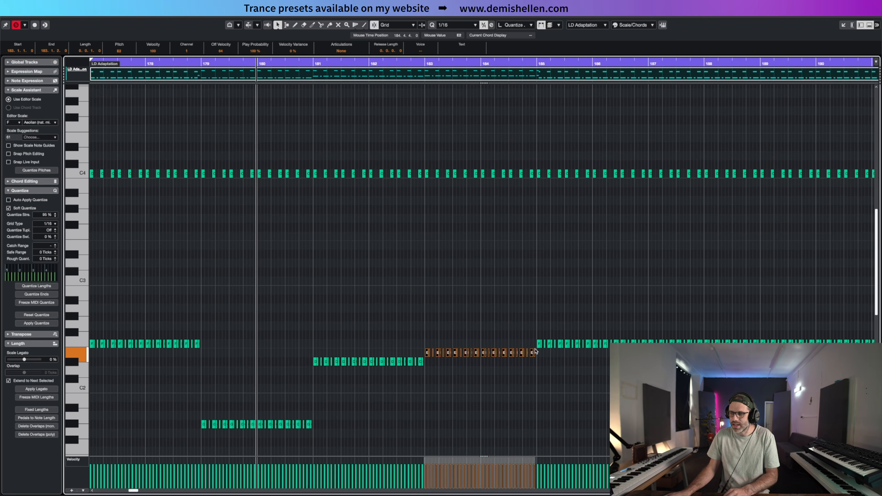
pyautogui.press('Down')
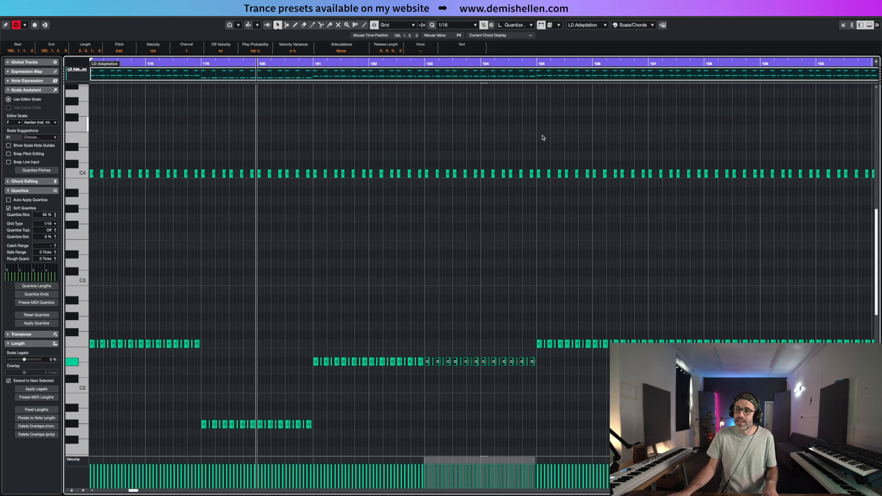
# Step: Transpose the F2 bass notes of bars 185–186 down four semitones to C#2
pyautogui.moveTo(671, 249); pyautogui.dragTo(879, 249)
pyautogui.moveTo(304, 317); pyautogui.dragTo(432, 350)
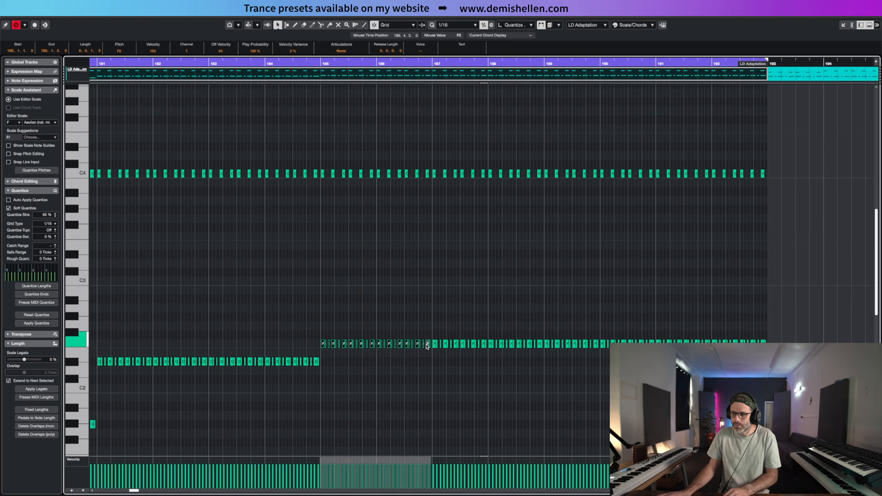
pyautogui.press('Down')
pyautogui.press('Down')
pyautogui.press('Down')
pyautogui.press('Down')
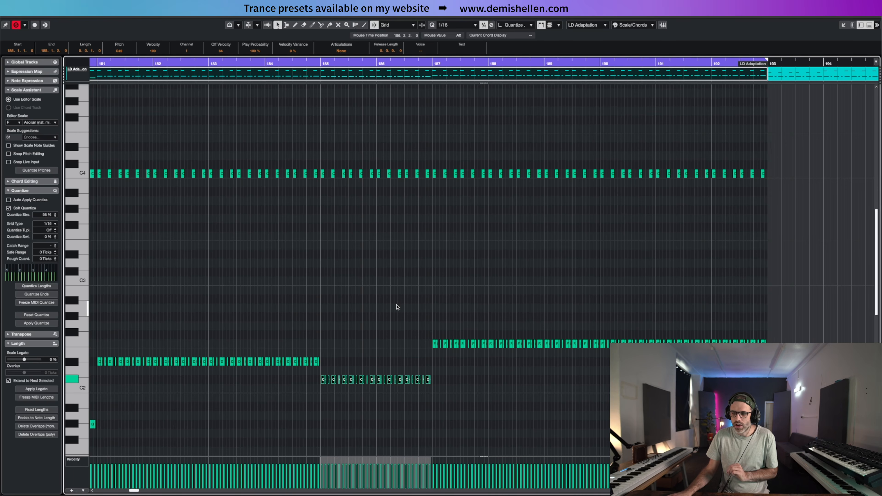
# Step: Transpose the F2 bass notes from bar 189 to the end of the part down to D#2
pyautogui.moveTo(414, 334); pyautogui.dragTo(815, 370)
pyautogui.press('Down')
pyautogui.press('Down')
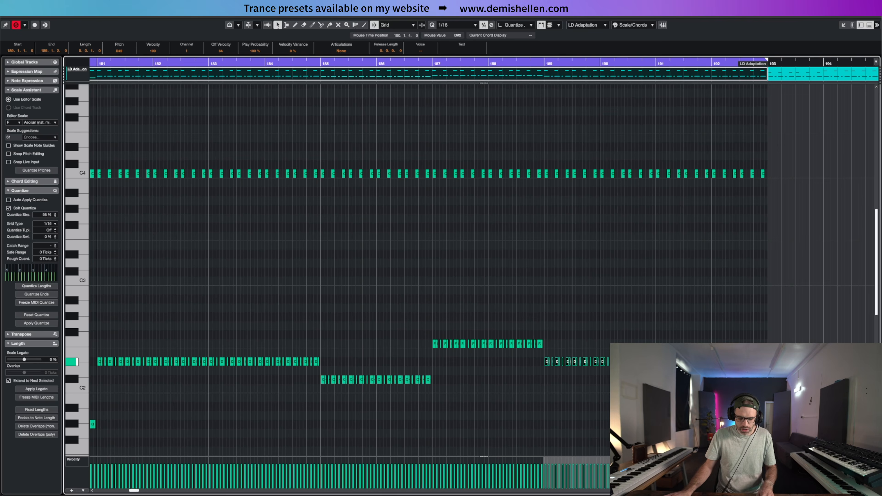
# Step: Compare the opening two bars of LD Adaptation with the notes of the first PD Autumn Saws chord, and return to the lead part
pyautogui.moveTo(236, 257); pyautogui.dragTo(76, 257)
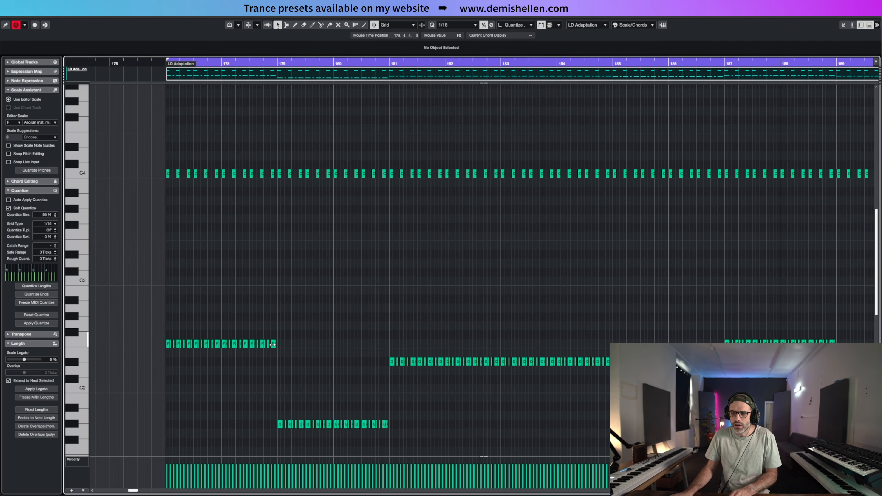
pyautogui.moveTo(142, 316); pyautogui.dragTo(295, 365)
pyautogui.moveTo(146, 160); pyautogui.dragTo(277, 197)
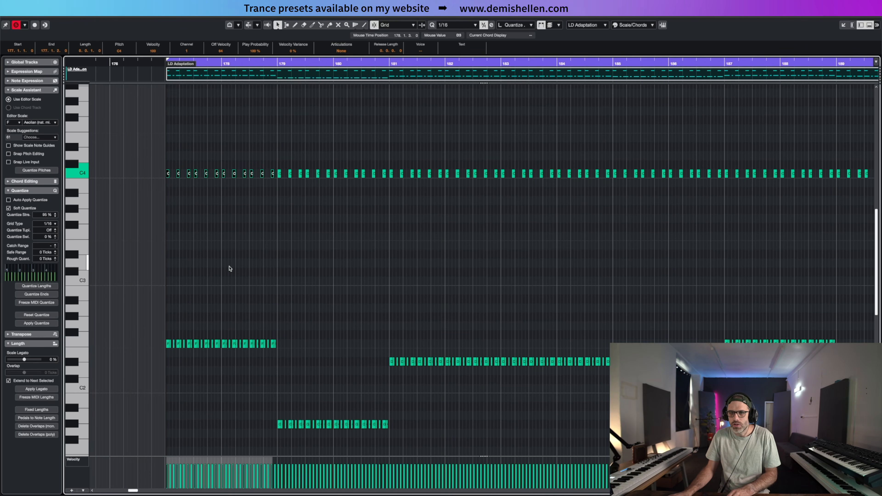
pyautogui.hotkey('ctrl', 'e')
pyautogui.doubleClick(416, 221)
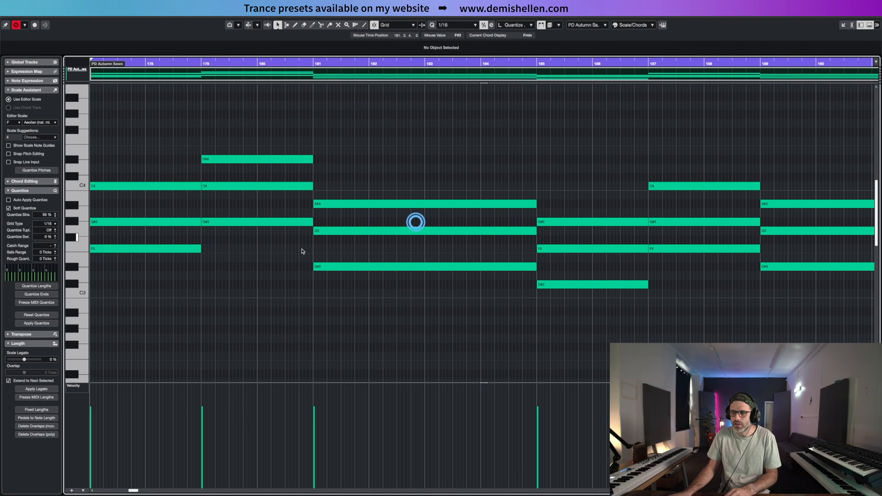
pyautogui.moveTo(137, 233); pyautogui.dragTo(155, 271)
pyautogui.moveTo(138, 173); pyautogui.dragTo(151, 238)
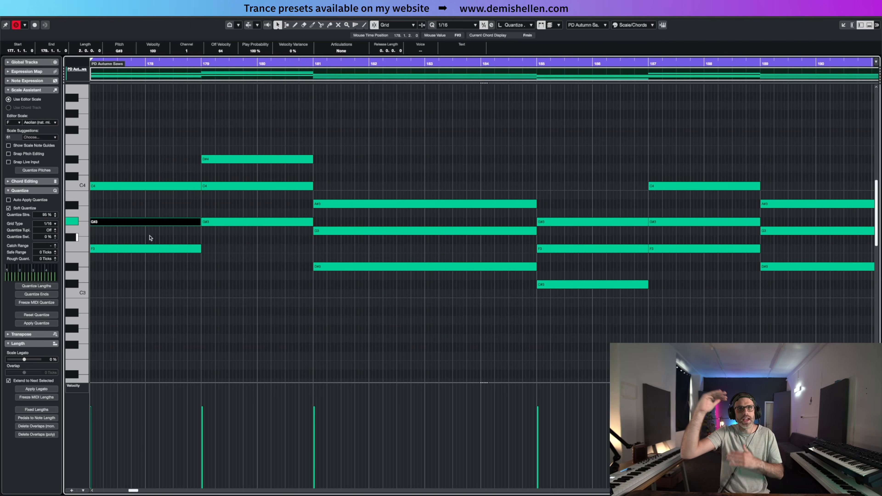
pyautogui.press('Escape')
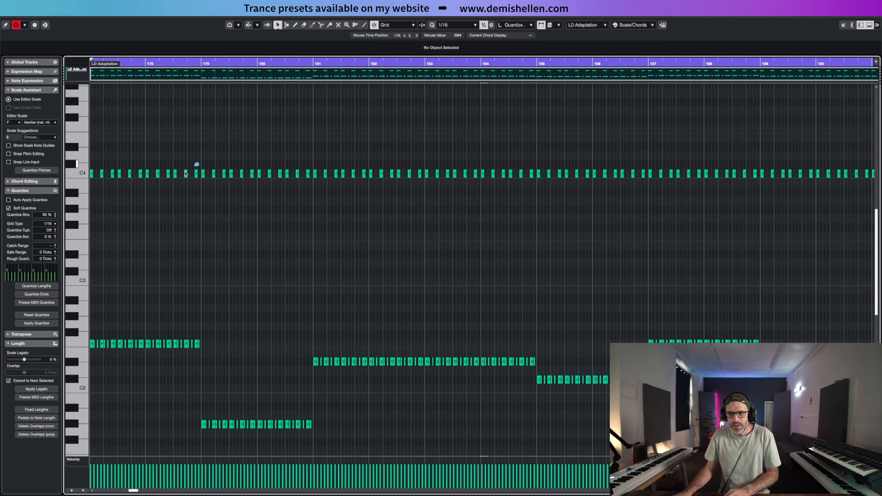
# Step: Transpose the C4 notes of bar 178 down, setting the first three to G#3 and the last three to G3
pyautogui.moveTo(148, 182); pyautogui.dragTo(149, 182)
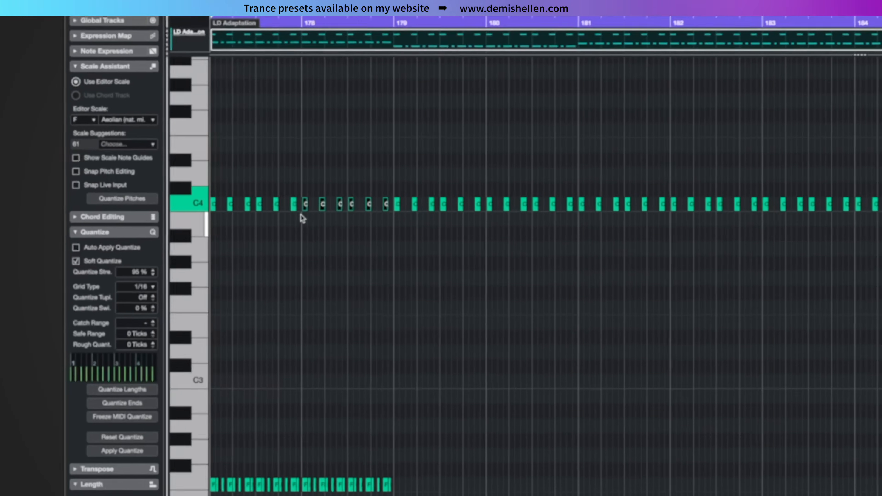
pyautogui.press('Down')
pyautogui.press('Down')
pyautogui.press('Down')
pyautogui.press('Down')
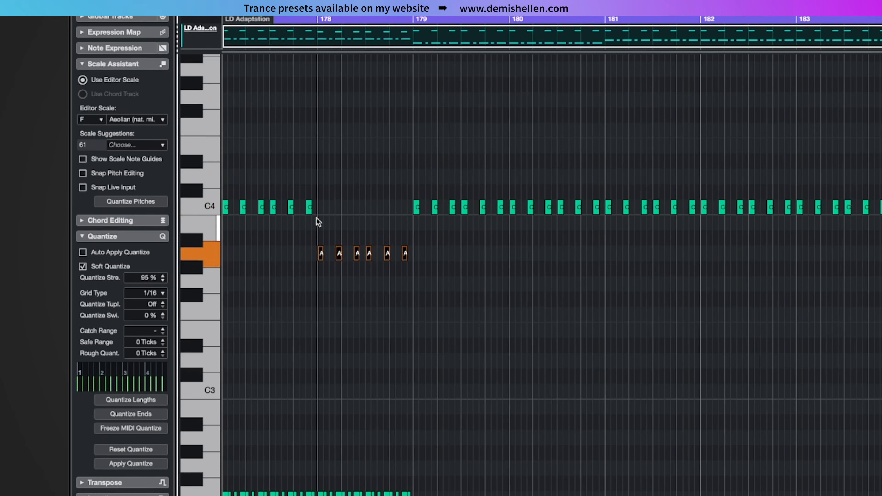
pyautogui.moveTo(443, 256); pyautogui.dragTo(367, 279)
pyautogui.press('Down')
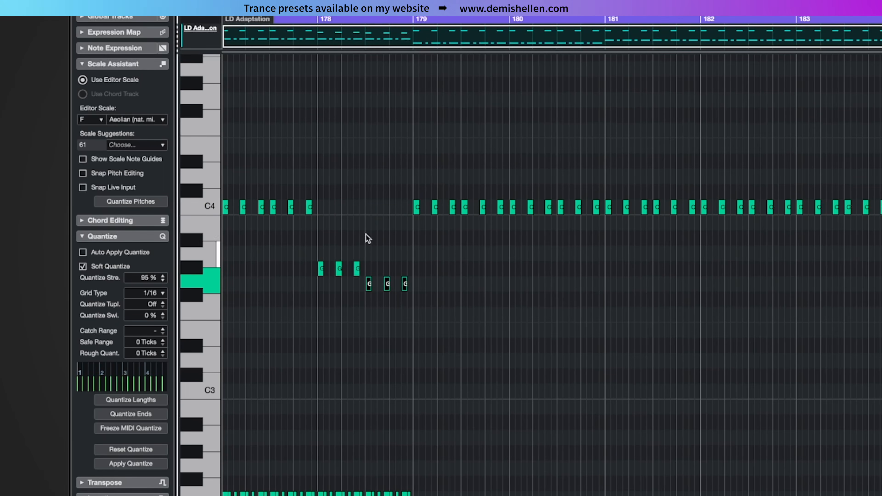
# Step: Select the melody notes of bars 177 and 178 in turn and play the phrase to audition it
pyautogui.moveTo(321, 161); pyautogui.dragTo(215, 221)
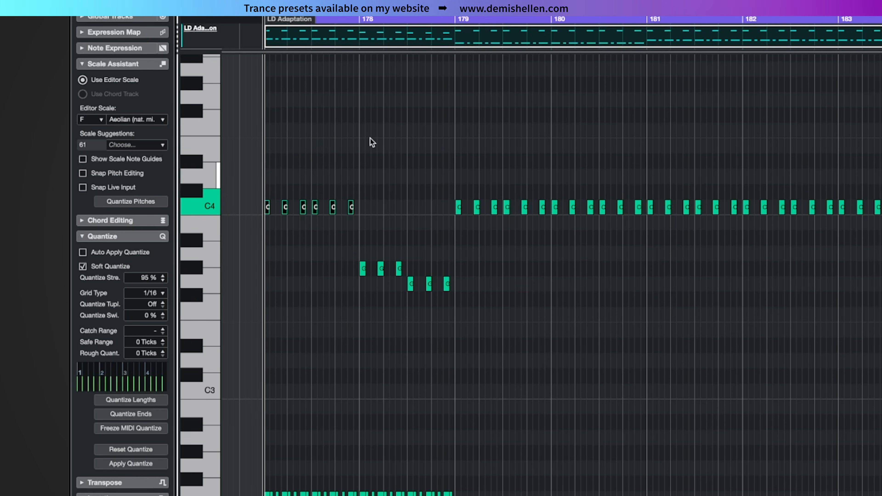
pyautogui.moveTo(336, 241); pyautogui.dragTo(495, 316)
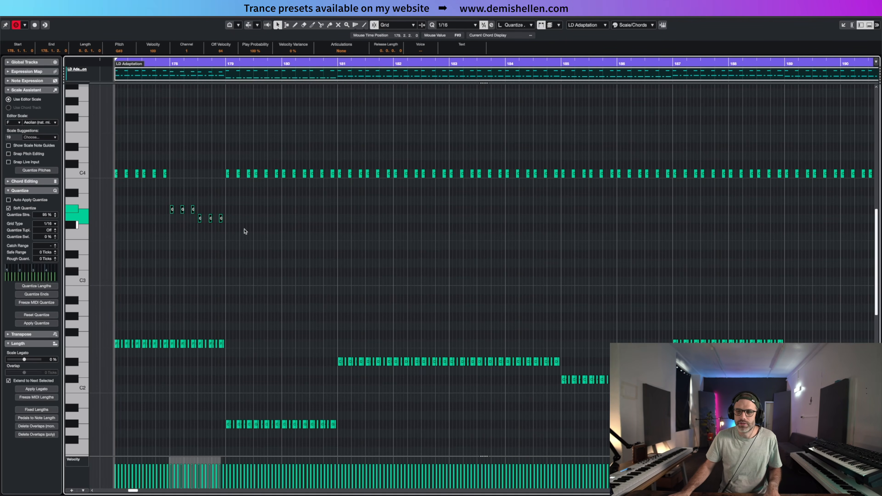
pyautogui.press('space')
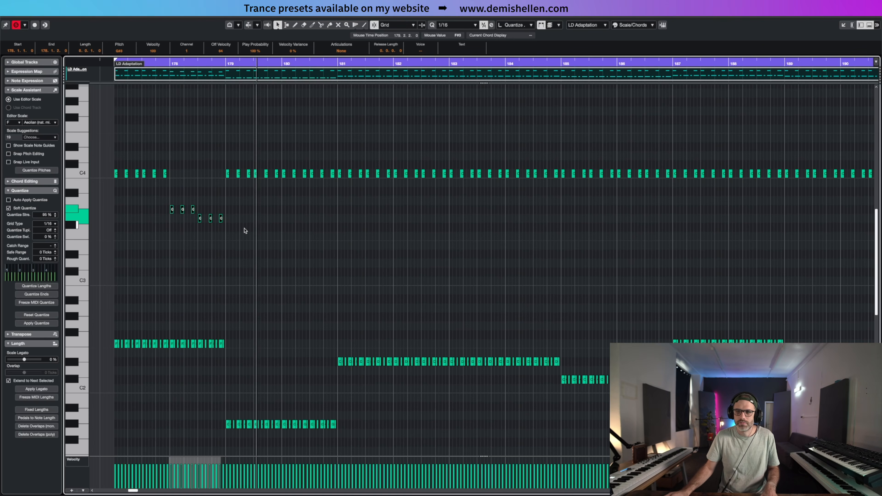
# Step: Raise the six melody notes of bar 178 one octave to G#4 and G4, and play the phrase from the loop start
pyautogui.moveTo(248, 199); pyautogui.dragTo(127, 233)
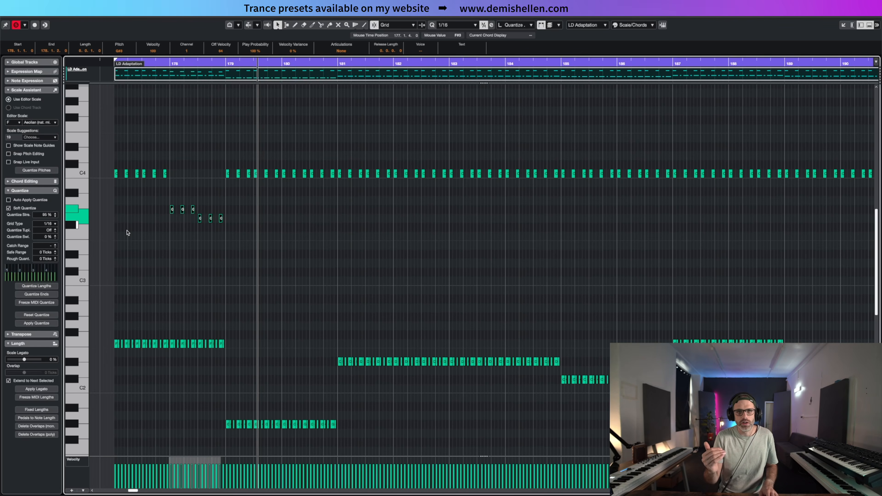
pyautogui.hotkey('shift', 'Up')
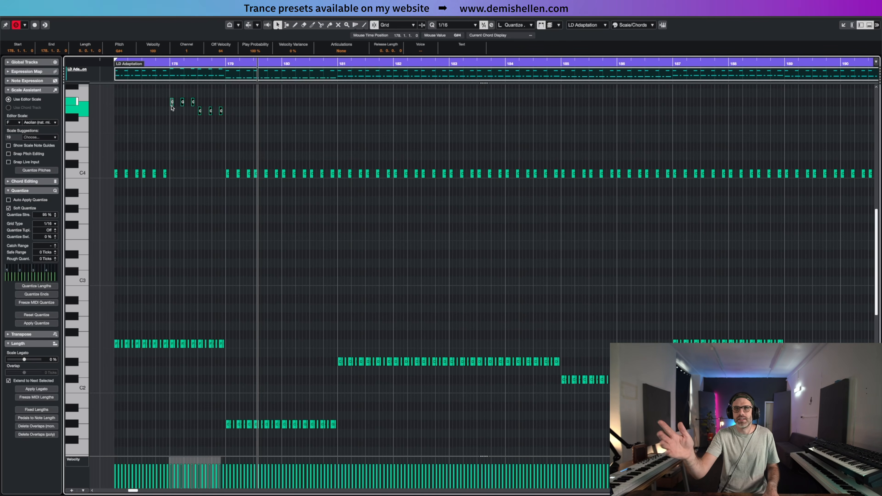
pyautogui.press('KP_1')
pyautogui.press('space')
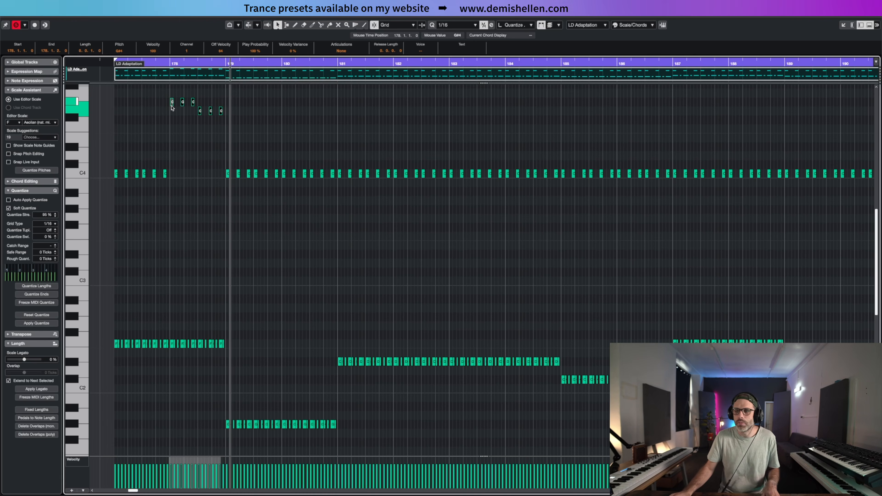
# Step: Raise the C4 notes of bars 179–180 three semitones to D#4 and play from the end of bar 177
pyautogui.click(314, 87)
pyautogui.scroll(2, 312, 146)
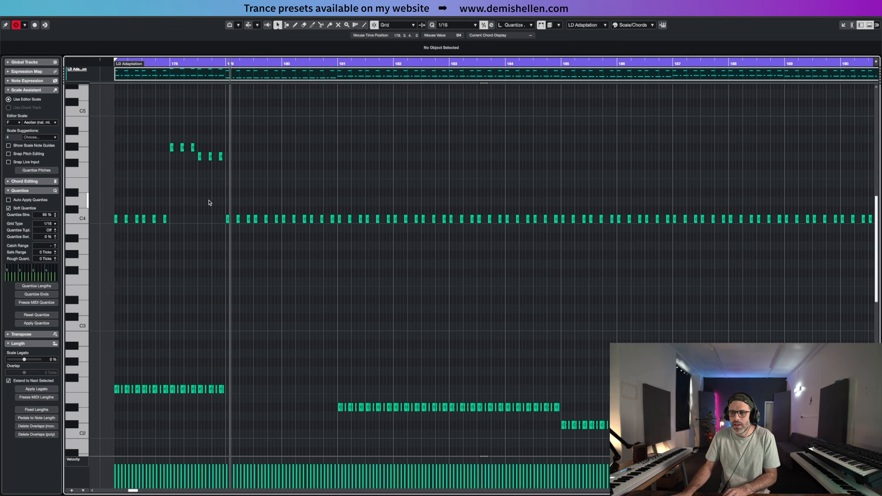
pyautogui.moveTo(209, 200); pyautogui.dragTo(336, 233)
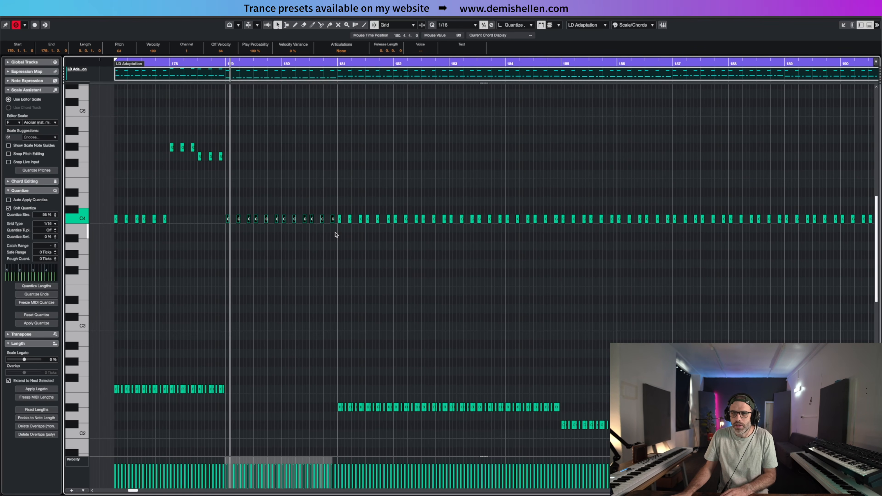
pyautogui.press('Up')
pyautogui.press('Up')
pyautogui.press('Up')
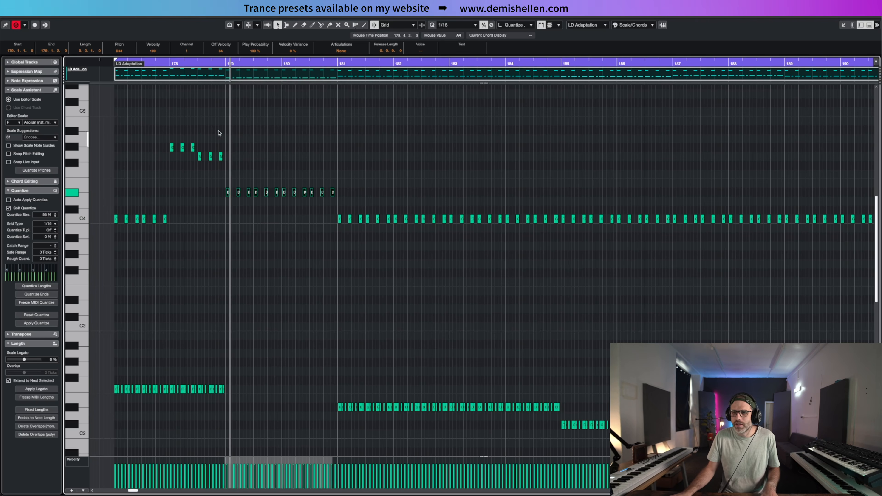
pyautogui.moveTo(198, 64); pyautogui.dragTo(166, 64)
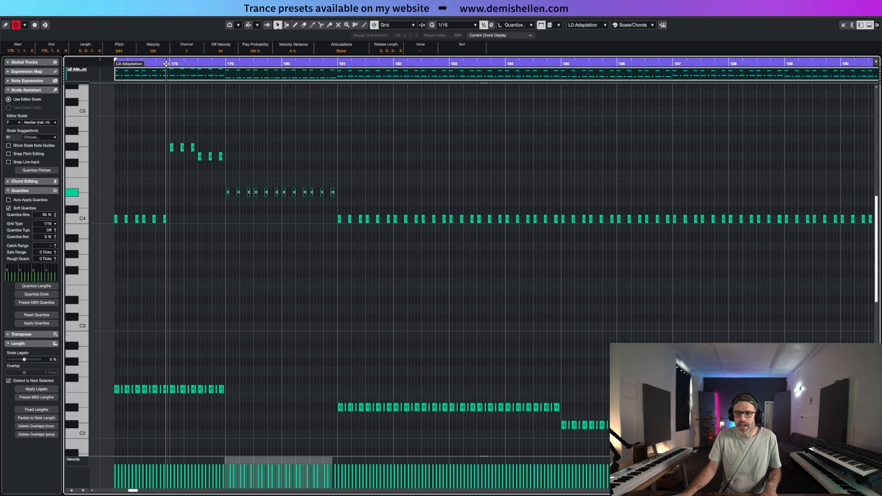
pyautogui.press('space')
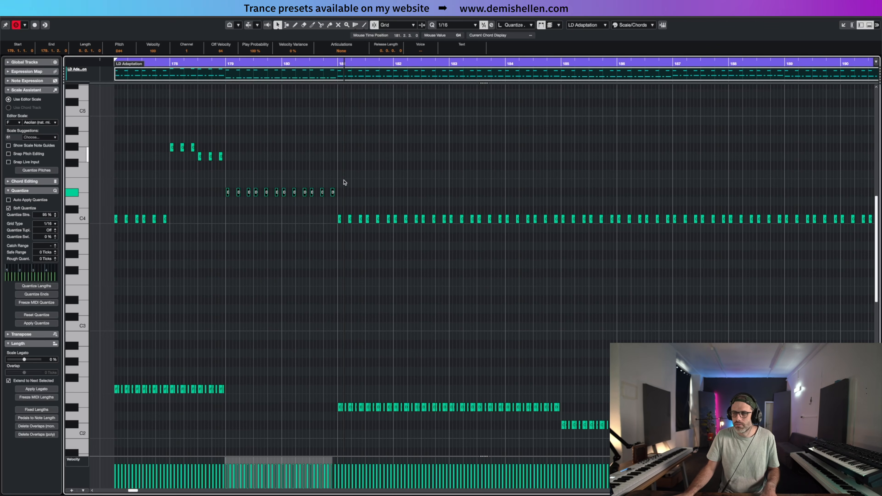
# Step: Move the melody notes of bar 180 down, setting the first three to G#3 and the last three to A#3
pyautogui.moveTo(281, 201); pyautogui.dragTo(367, 166)
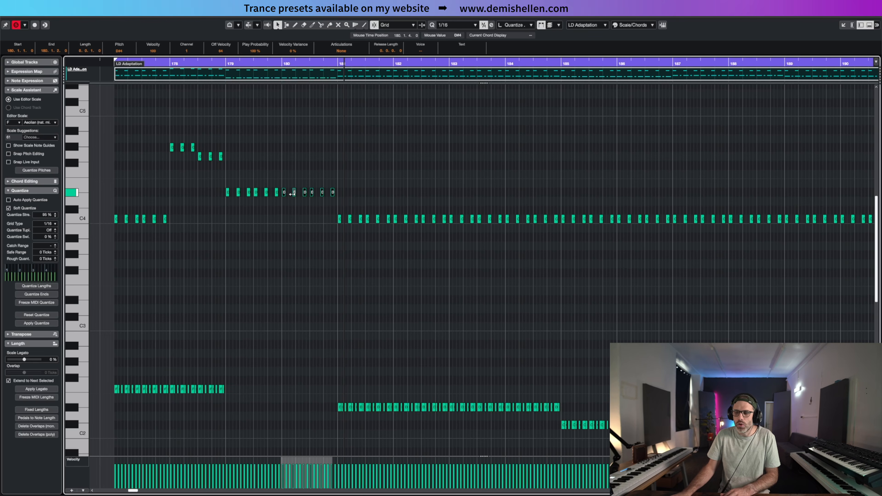
pyautogui.moveTo(292, 193); pyautogui.dragTo(310, 257)
pyautogui.press('Down')
pyautogui.click(347, 248)
pyautogui.press('Up')
pyautogui.press('Up')
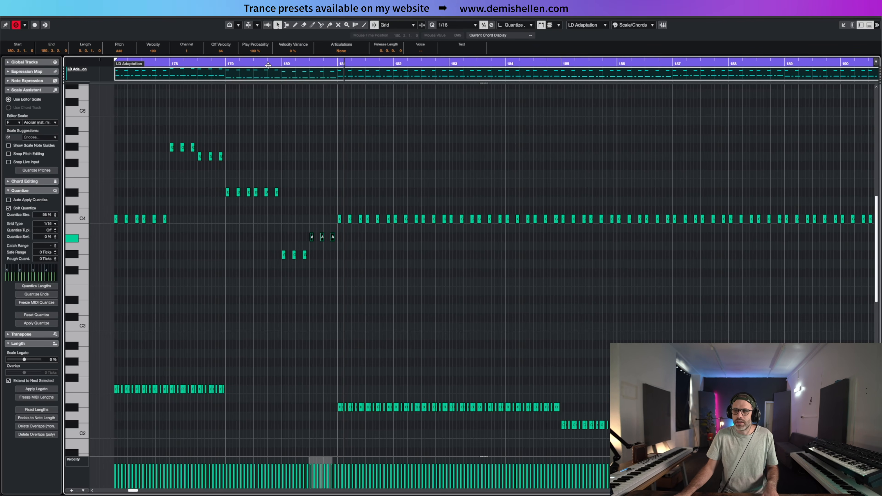
# Step: Play from the middle of bar 179 to audition the melody of bars 179–180
pyautogui.moveTo(263, 65); pyautogui.dragTo(252, 64)
pyautogui.press('space')
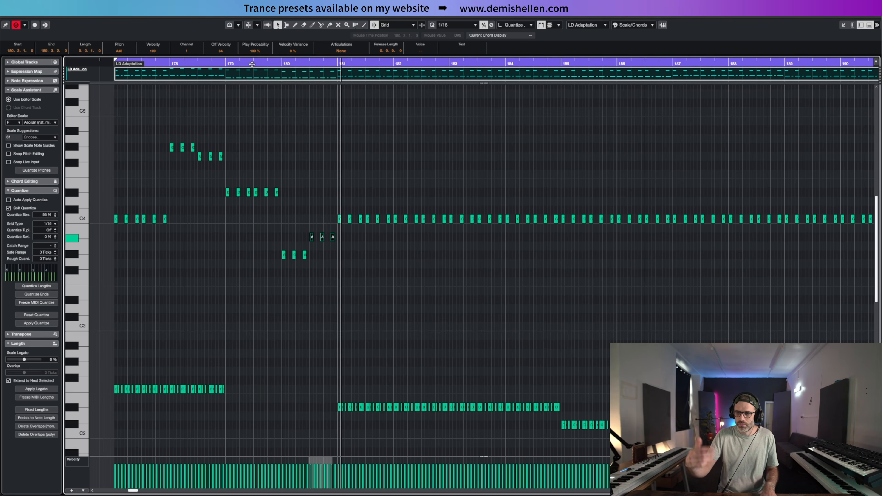
pyautogui.press('space')
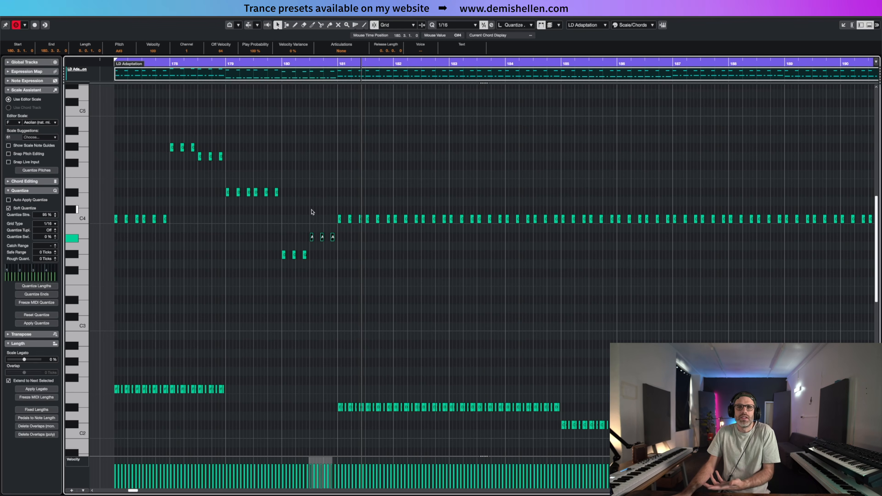
# Step: Raise the C4 melody notes of bars 181–182 eight semitones to G#4
pyautogui.moveTo(312, 211); pyautogui.dragTo(448, 224)
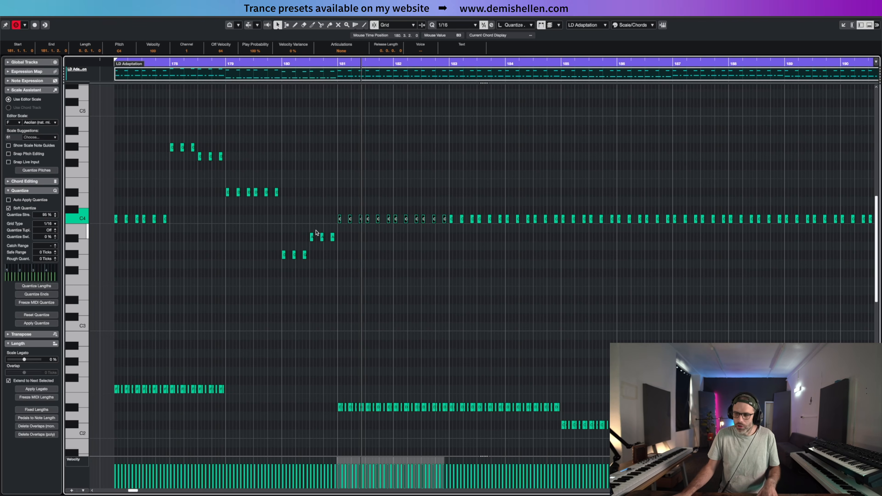
pyautogui.press('Up')
pyautogui.press('Up')
pyautogui.press('Up')
pyautogui.press('Up')
pyautogui.press('Up')
pyautogui.press('Up')
pyautogui.press('Up')
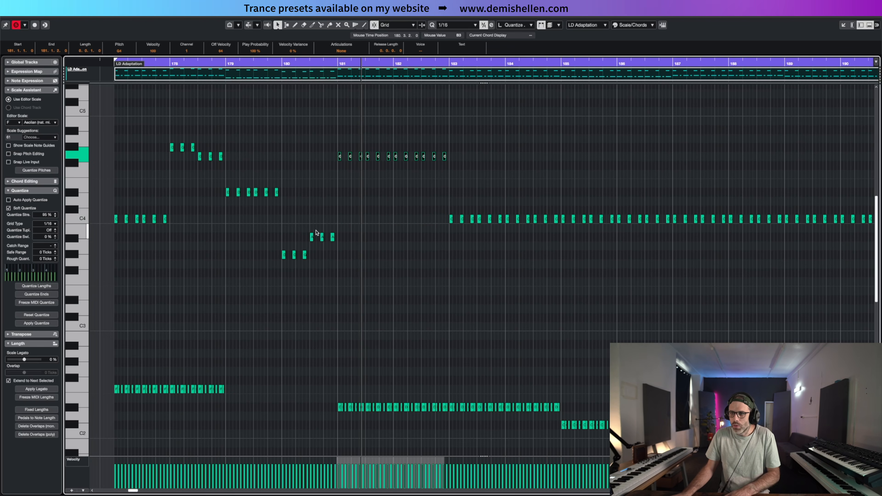
pyautogui.press('Up')
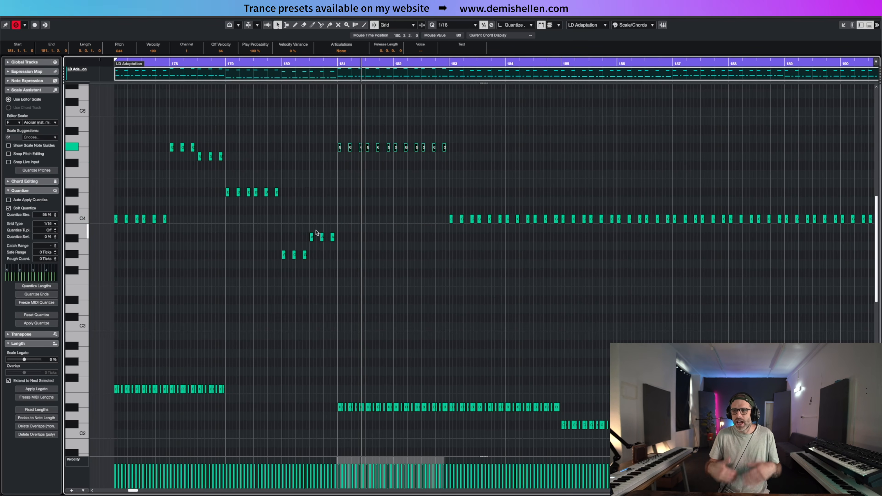
# Step: Lower the first three melody notes of bar 182 to G4 and the last three to F4
pyautogui.moveTo(467, 130); pyautogui.dragTo(395, 153)
pyautogui.press('Down')
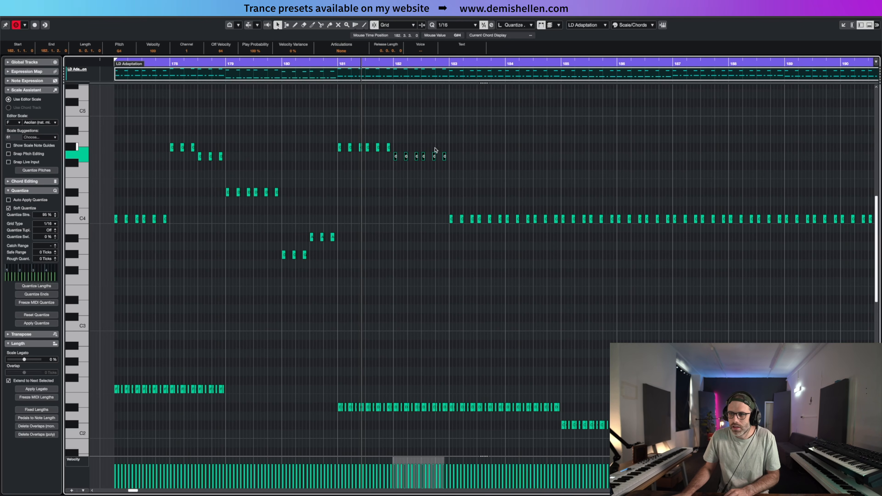
pyautogui.moveTo(461, 146); pyautogui.dragTo(423, 162)
pyautogui.press('Down')
pyautogui.press('Down')
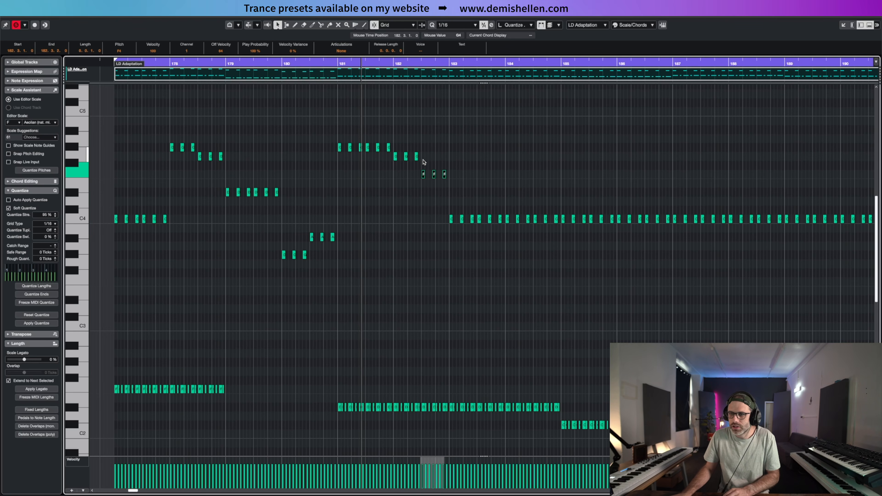
# Step: Lower the six melody notes of bar 181 to G4, keeping the first note of bar 182 at G4
pyautogui.moveTo(145, 134); pyautogui.dragTo(195, 152)
pyautogui.moveTo(192, 157); pyautogui.dragTo(236, 164)
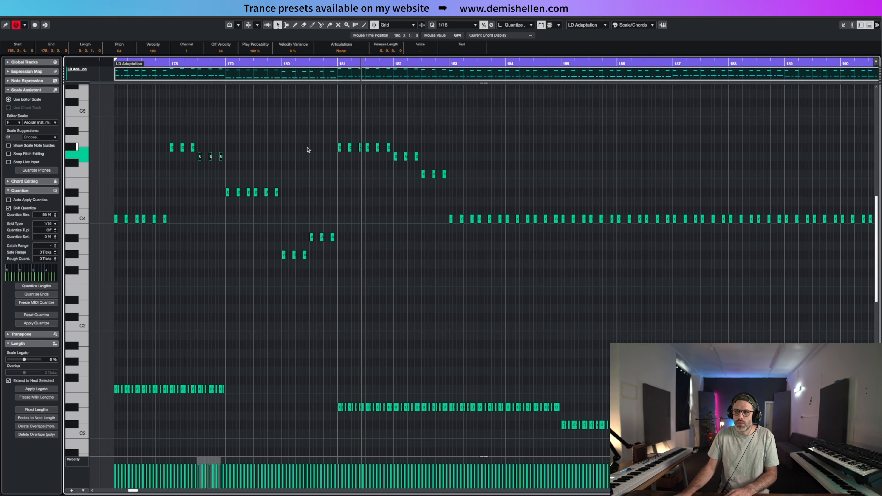
pyautogui.moveTo(316, 136); pyautogui.dragTo(396, 155)
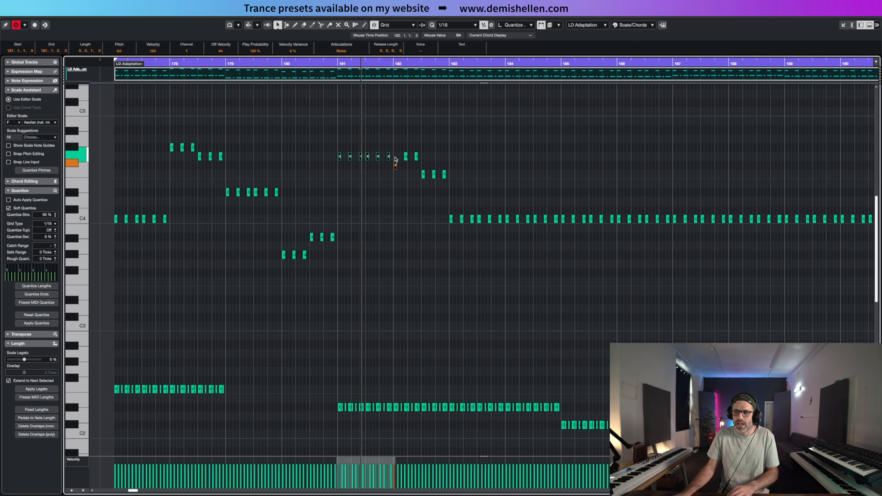
pyautogui.click(395, 165)
# Step: Play from the end of bar 179 to audition the melody of bars 180–182
pyautogui.moveTo(301, 63); pyautogui.dragTo(271, 65)
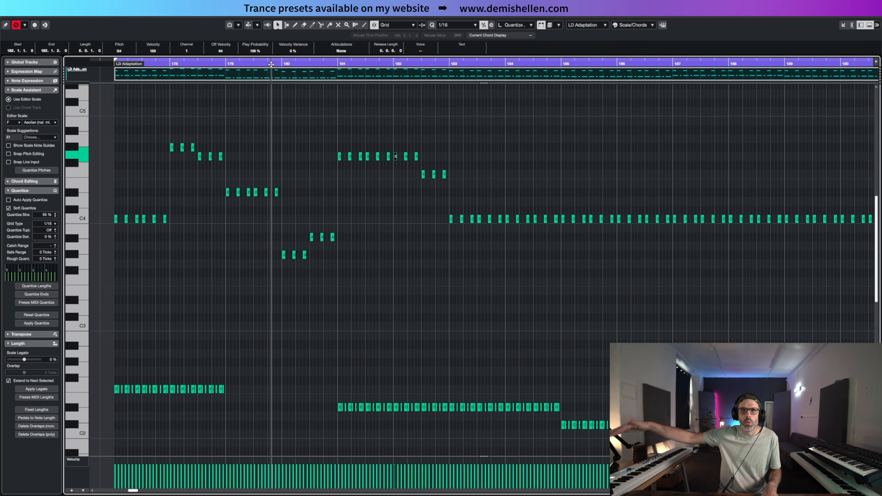
pyautogui.press('space')
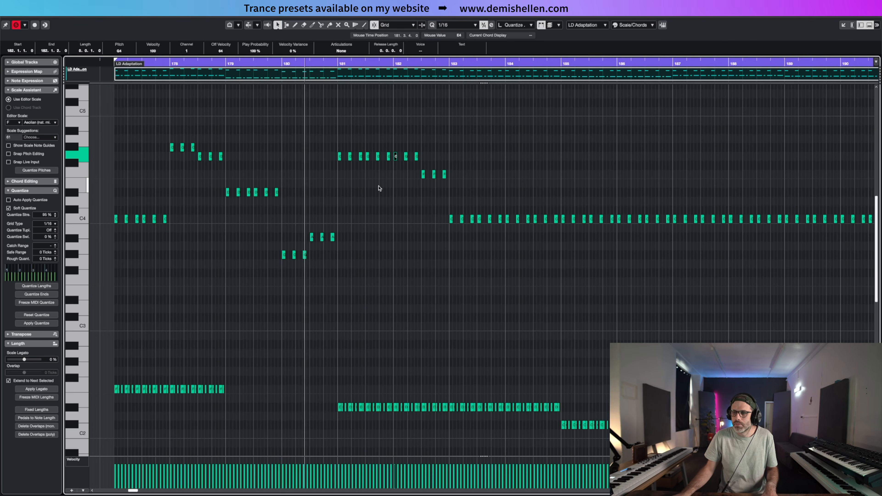
pyautogui.hscroll(-10, 380, 188)
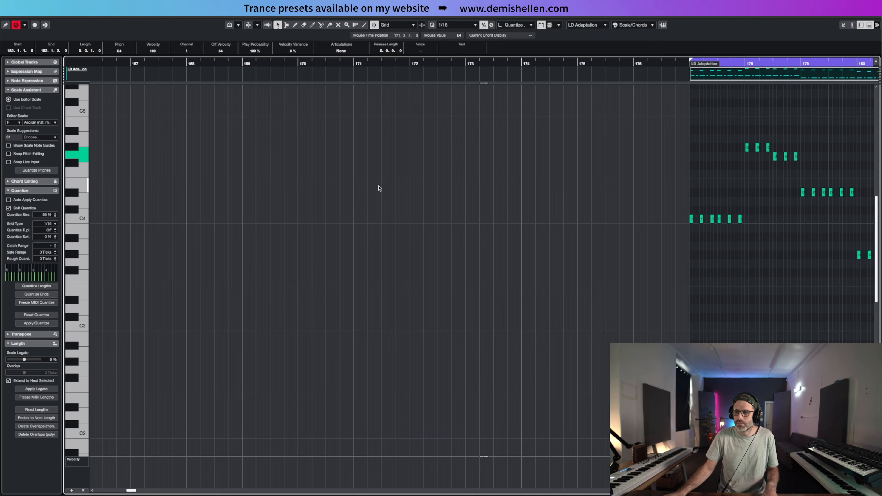
pyautogui.press('Return')
pyautogui.press('Return')
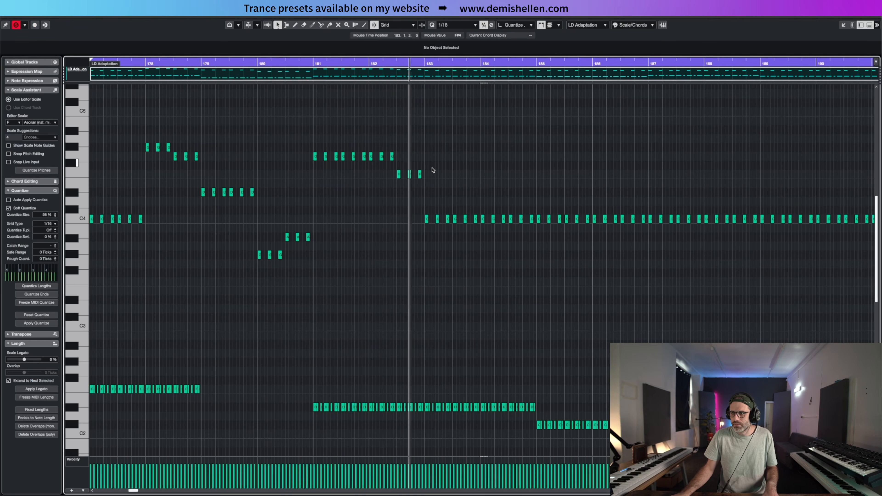
# Step: Lower the first three melody notes of bar 182 to F4 and the last three to D#4, and play from bar 181
pyautogui.moveTo(411, 147); pyautogui.dragTo(370, 162)
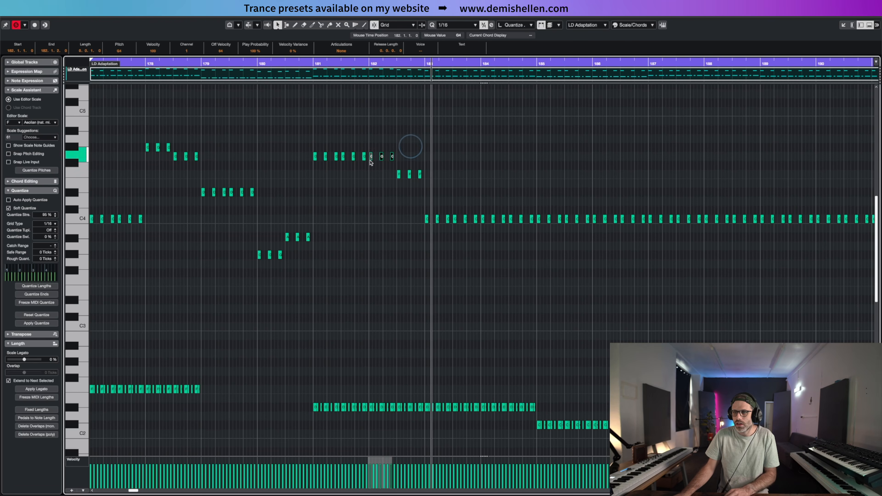
pyautogui.moveTo(431, 164); pyautogui.dragTo(453, 190)
pyautogui.press('Down')
pyautogui.press('Down')
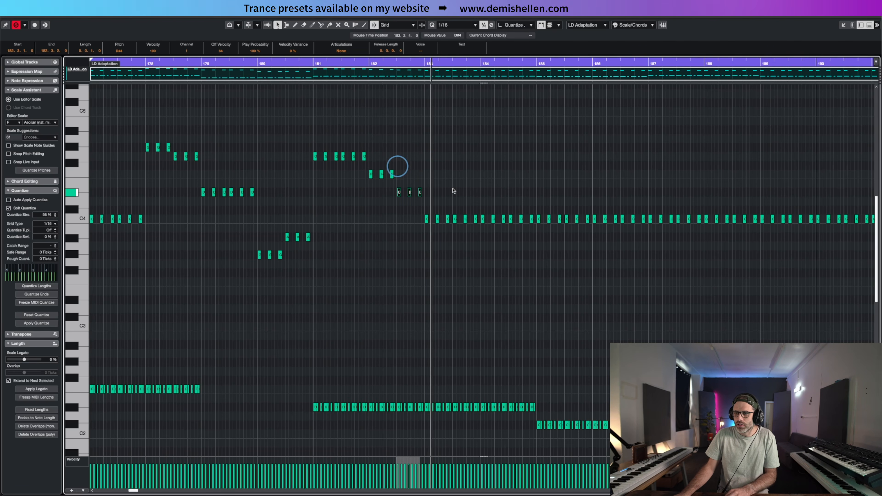
pyautogui.click(311, 62)
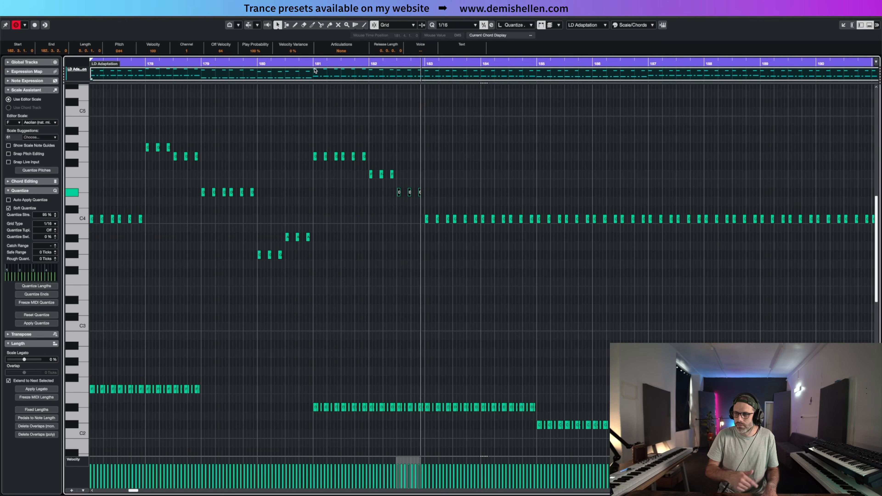
# Step: Repeat the bars 181–182 melody in bars 183–184 by moving the C4 notes to G4, F4 and D#4, and play from bar 181
pyautogui.moveTo(414, 213); pyautogui.dragTo(479, 166)
pyautogui.moveTo(521, 157); pyautogui.dragTo(509, 183)
pyautogui.press('Down')
pyautogui.press('Down')
pyautogui.press('Down')
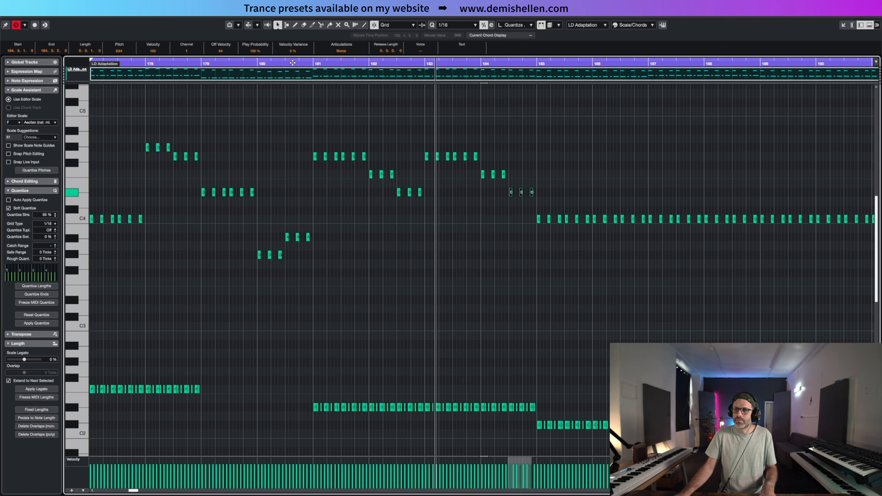
pyautogui.moveTo(305, 63); pyautogui.dragTo(314, 65)
pyautogui.press('space')
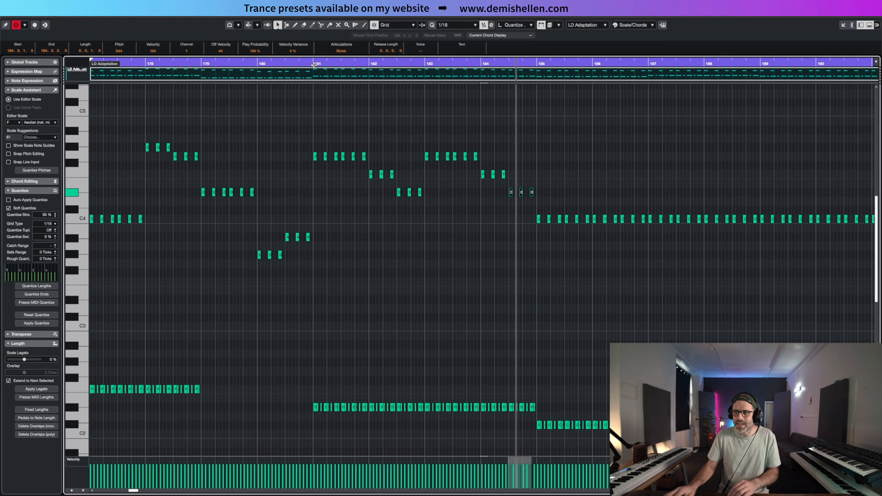
# Step: Raise the bar 183 melody to G#4 and the first three notes of bar 184 to G4, and play from bar 181
pyautogui.moveTo(524, 147); pyautogui.dragTo(408, 164)
pyautogui.press('Up')
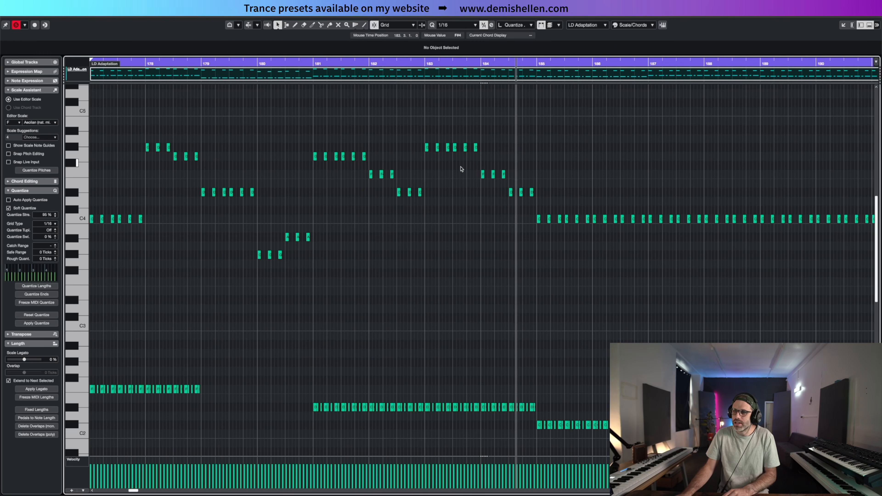
pyautogui.moveTo(517, 184); pyautogui.dragTo(445, 155)
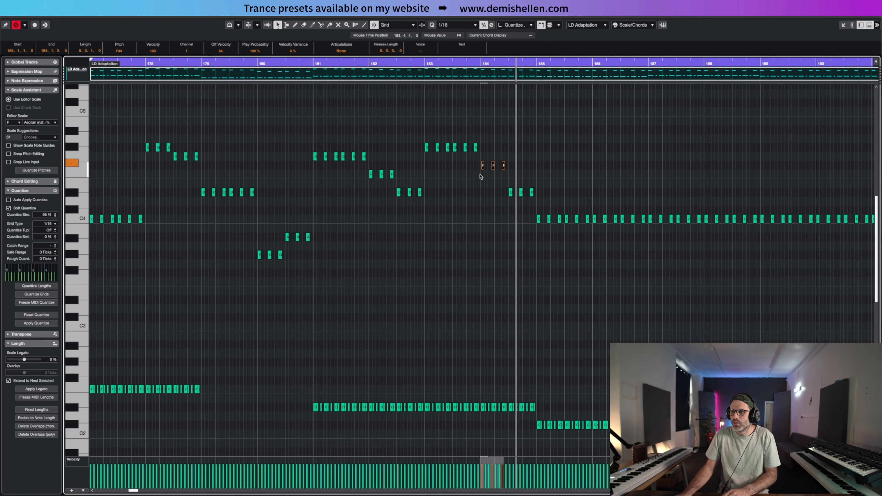
pyautogui.press('Up')
pyautogui.moveTo(485, 186); pyautogui.dragTo(553, 197)
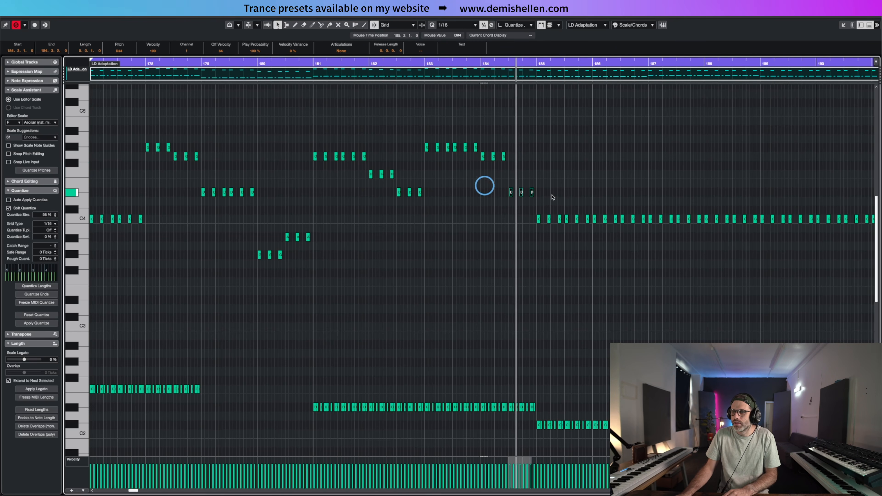
pyautogui.click(313, 62)
pyautogui.press('space')
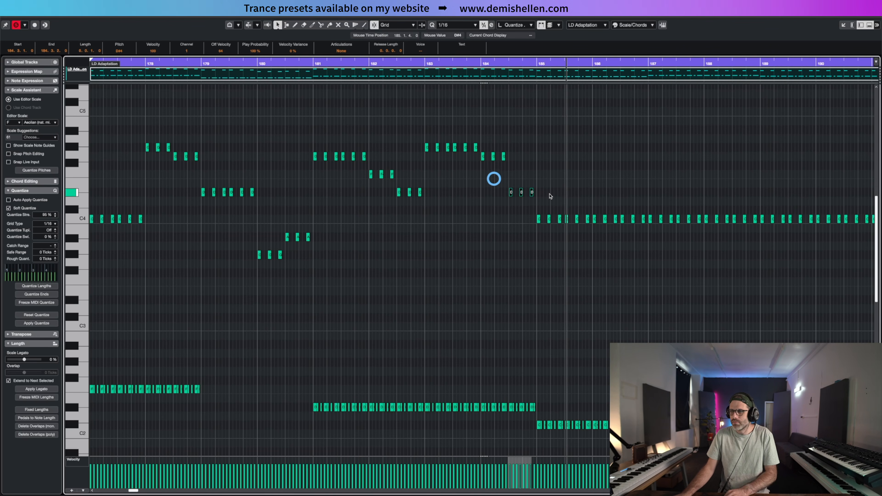
# Step: Raise the last three melody notes of bar 184 to F4 and play from the middle of bar 183
pyautogui.moveTo(551, 187); pyautogui.dragTo(494, 200)
pyautogui.press('Up')
pyautogui.press('Up')
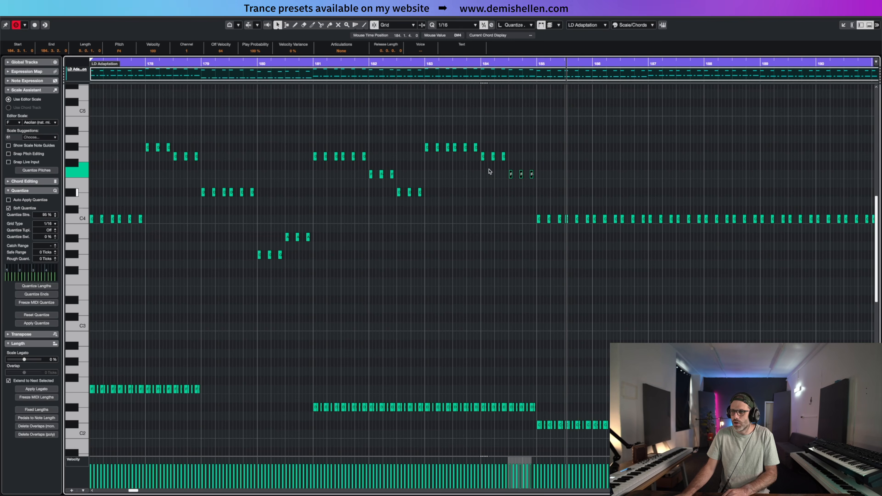
pyautogui.click(458, 61)
pyautogui.press('space')
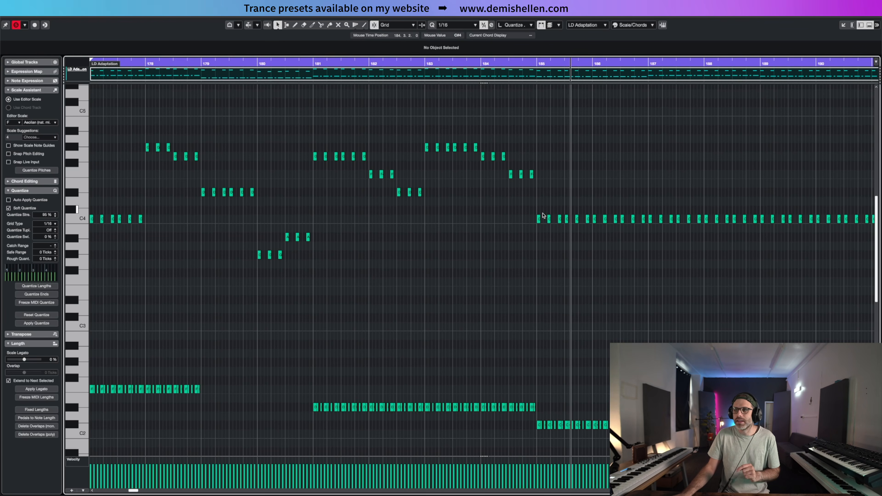
# Step: Delete the C4 melody notes from bar 185 onward and duplicate the bars 177–184 melody into bars 185–192
pyautogui.moveTo(512, 213); pyautogui.dragTo(875, 240)
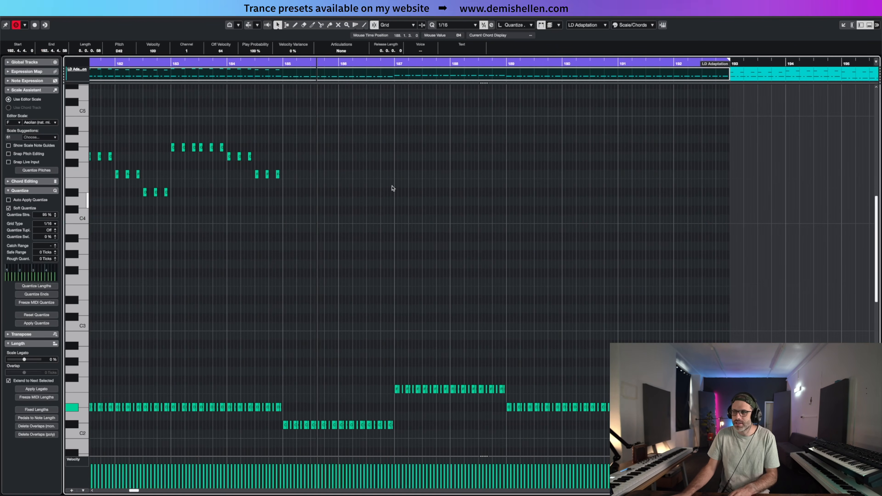
pyautogui.moveTo(348, 127); pyautogui.dragTo(106, 273)
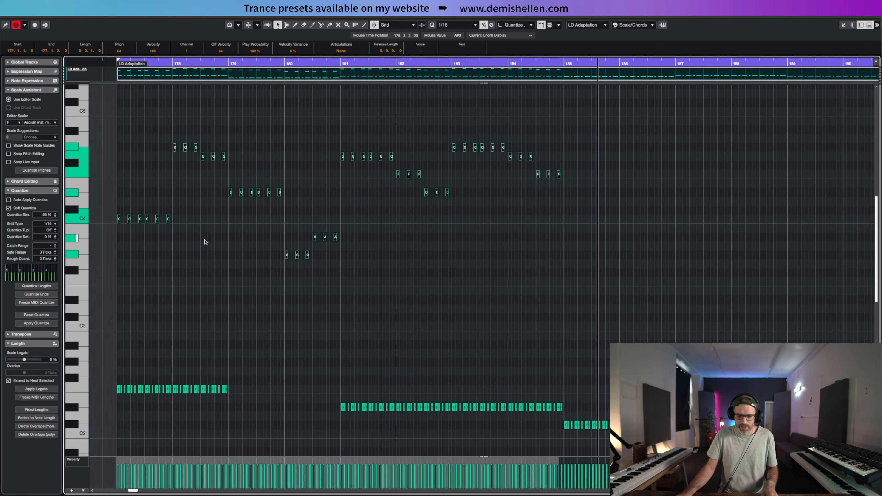
pyautogui.hotkey('ctrl', 'd')
pyautogui.moveTo(563, 219); pyautogui.dragTo(571, 216)
pyautogui.moveTo(697, 120); pyautogui.dragTo(874, 125)
# Step: Play from the end of bar 184 to audition the duplicated melody over the bass notes
pyautogui.moveTo(364, 366); pyautogui.dragTo(496, 428)
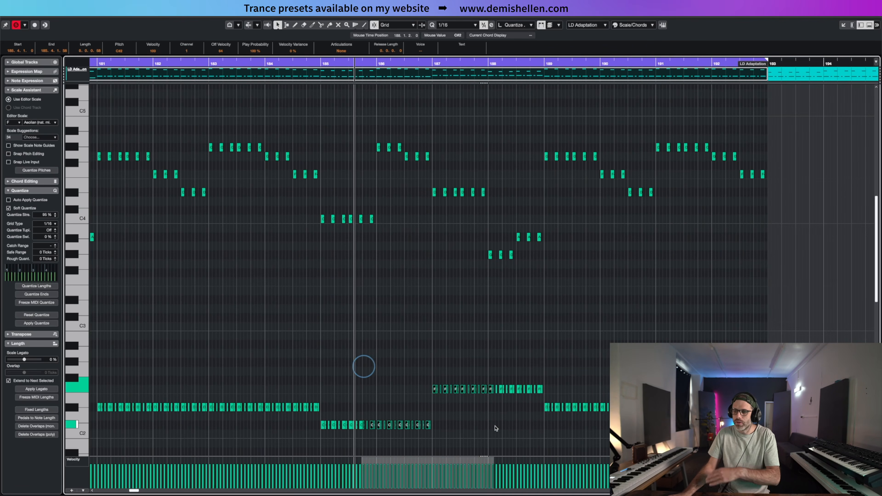
pyautogui.click(312, 62)
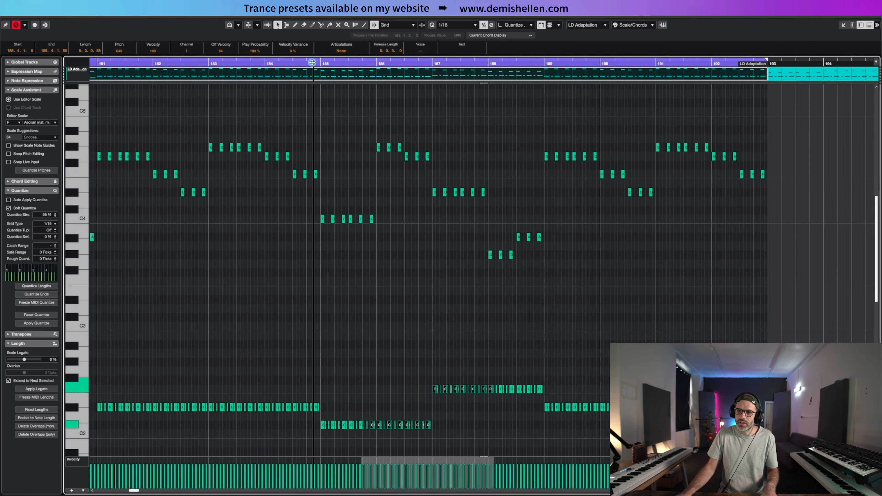
pyautogui.press('space')
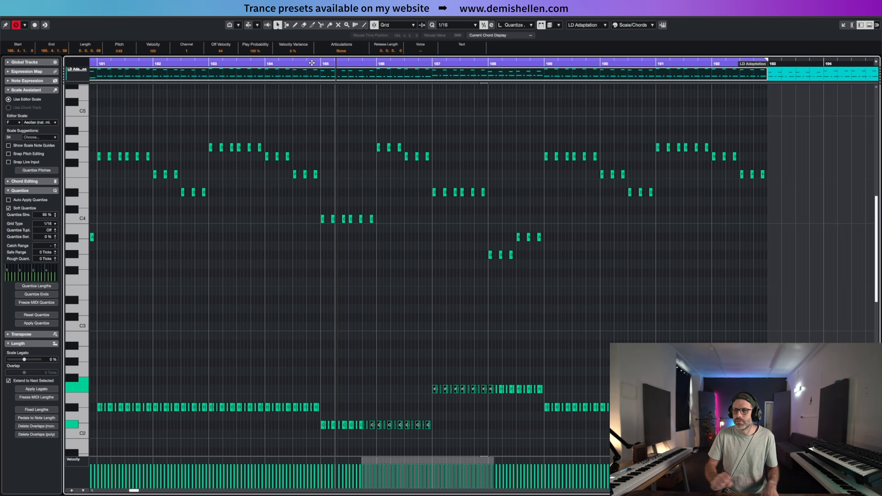
pyautogui.click(432, 118)
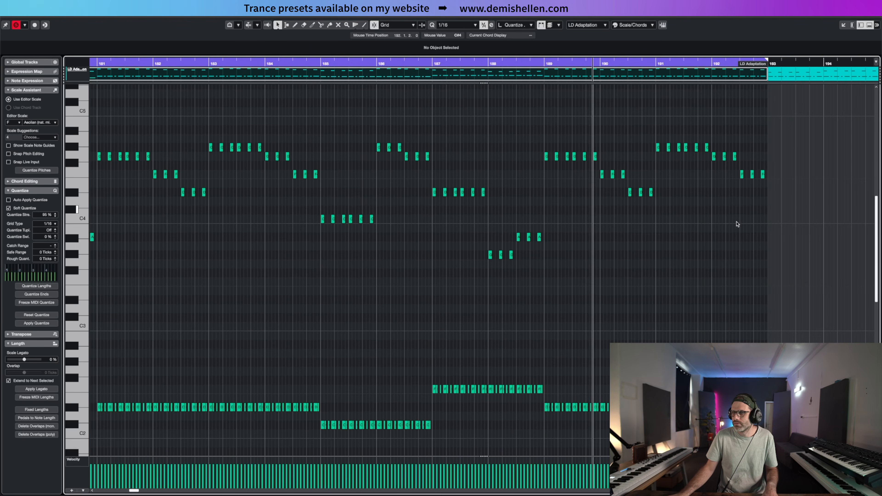
pyautogui.moveTo(719, 216); pyautogui.dragTo(878, 219)
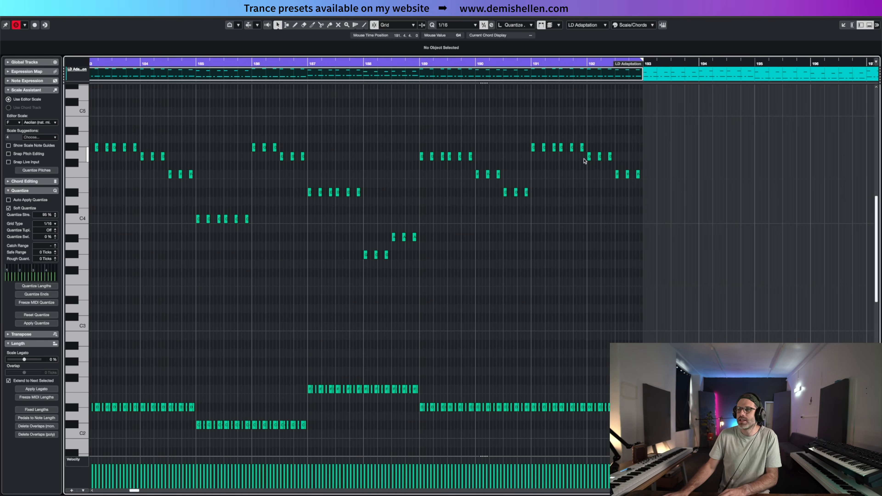
# Step: Raise the first three melody notes of bar 192 to A#4 and the last three to C5
pyautogui.moveTo(582, 159); pyautogui.dragTo(667, 188)
pyautogui.press('Up')
pyautogui.press('Up')
pyautogui.press('Up')
pyautogui.press('Up')
pyautogui.press('Up')
pyautogui.press('Up')
pyautogui.press('Up')
pyautogui.press('Up')
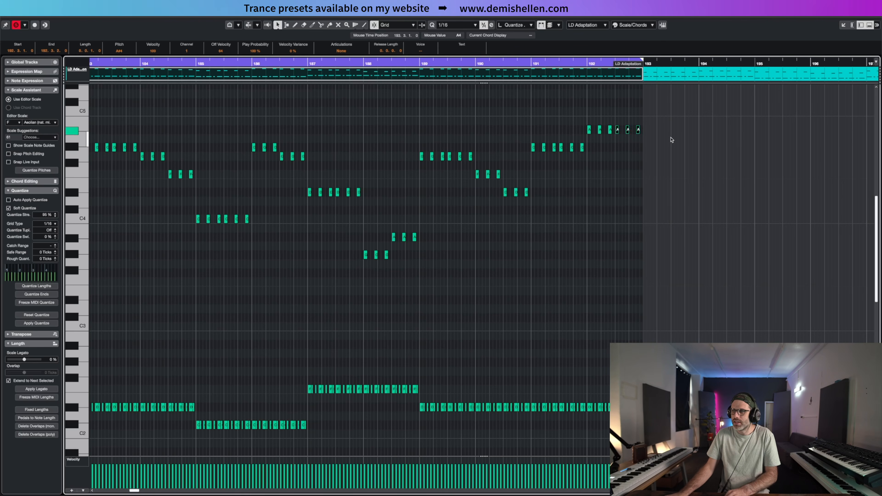
pyautogui.press('Up')
# Step: Raise the final melody note of bar 192 three semitones to D#5
pyautogui.moveTo(658, 96); pyautogui.dragTo(638, 116)
pyautogui.press('Up')
pyautogui.press('Up')
pyautogui.press('Up')
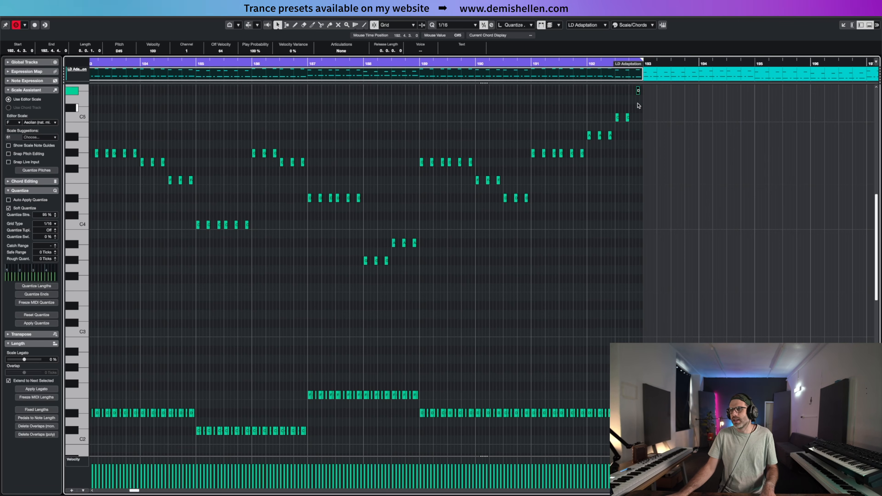
# Step: Play from bar 189 and again from bar 191 to audition the rising ending of the melody
pyautogui.click(568, 64)
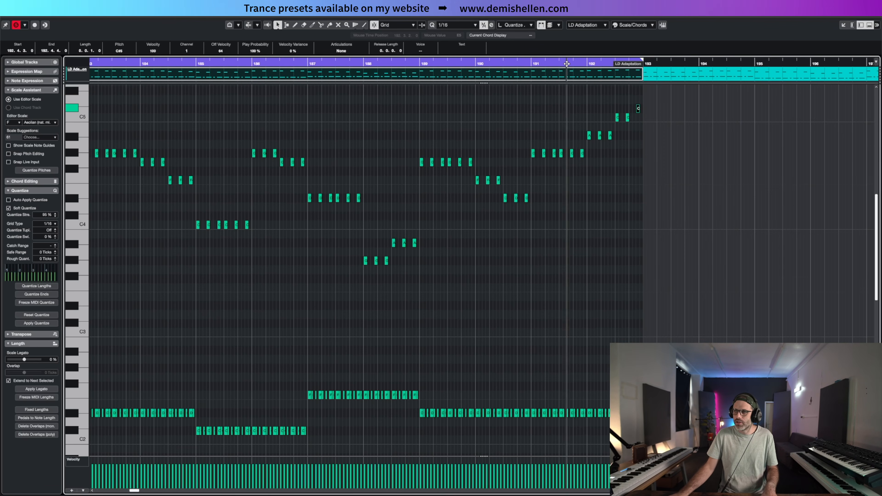
pyautogui.click(438, 64)
pyautogui.press('space')
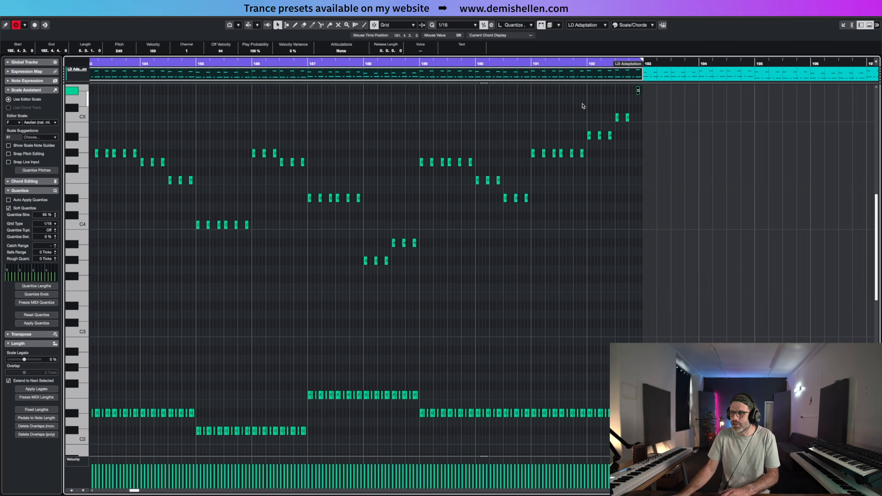
pyautogui.click(532, 62)
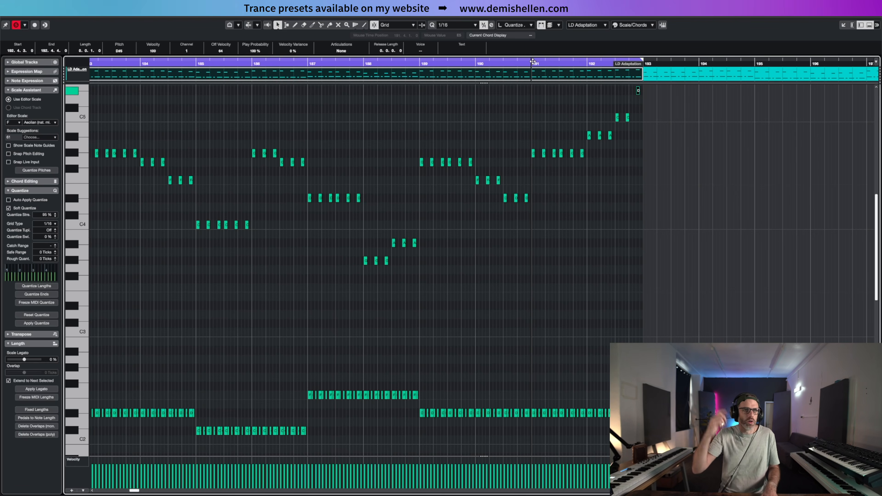
pyautogui.press('space')
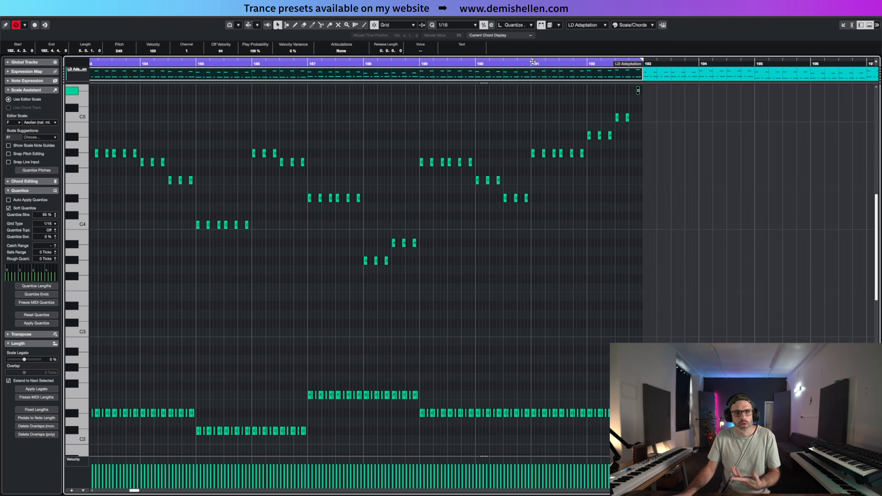
# Step: Raise the final melody note of bar 192 two semitones to F5
pyautogui.click(672, 96)
pyautogui.scroll(5, 671, 97)
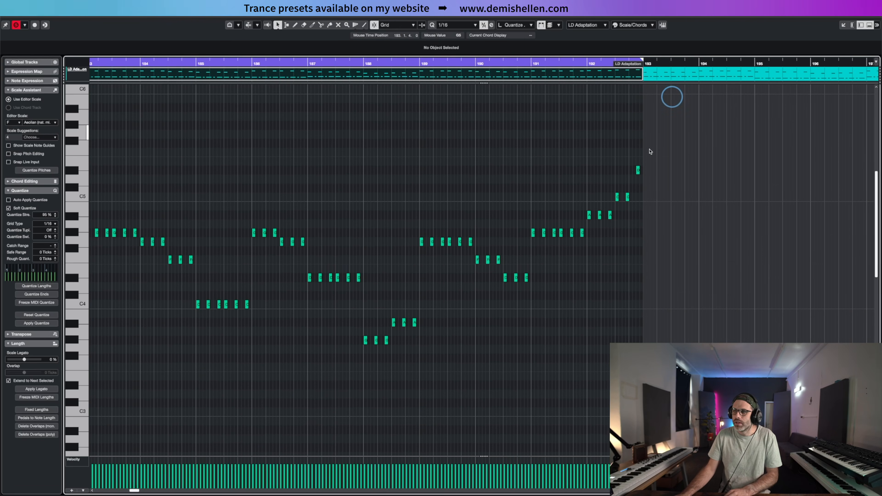
pyautogui.moveTo(656, 140); pyautogui.dragTo(625, 169)
pyautogui.press('Up')
pyautogui.press('Up')
# Step: Play from the latter half of bar 191 to audition the ending, and lower the final melody note to D#5
pyautogui.click(569, 62)
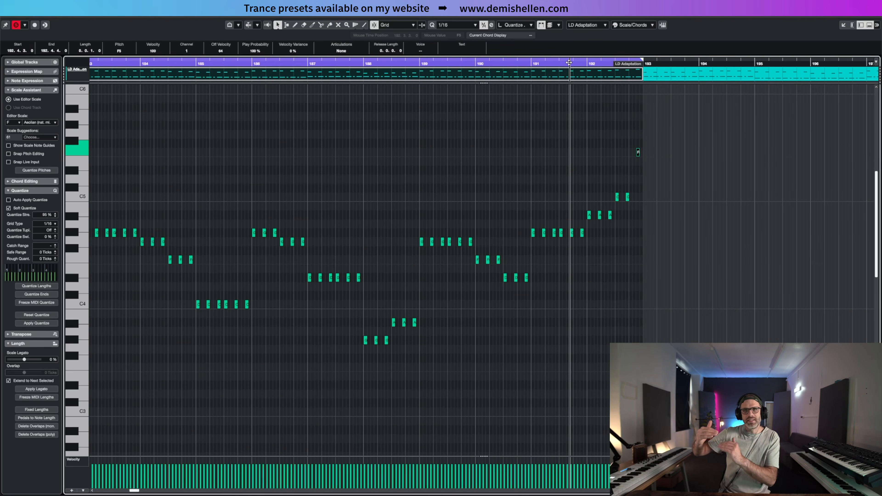
pyautogui.press('space')
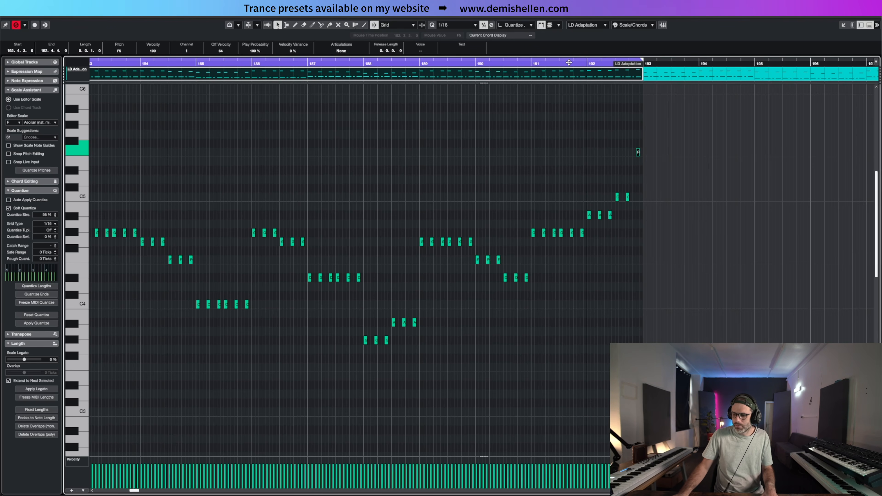
pyautogui.press('Down')
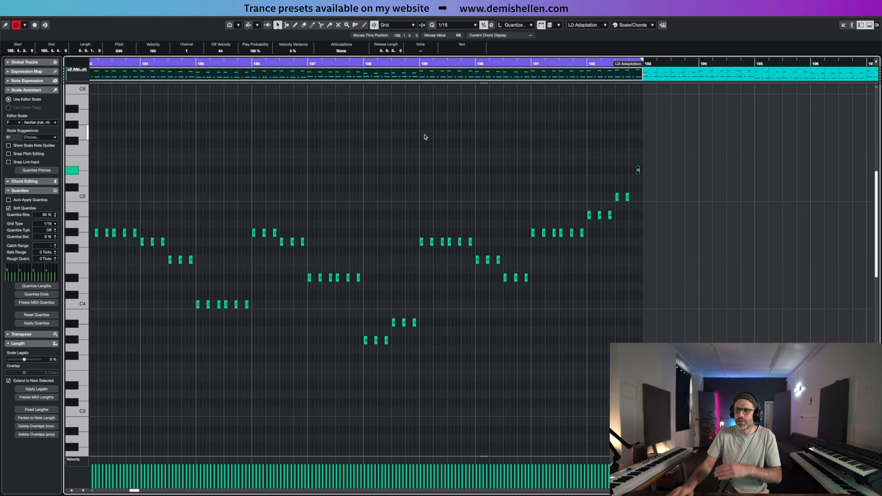
# Step: Select the melody notes of bars 177 to 183 and review how the first half leads into the rising ending
pyautogui.click(291, 150)
pyautogui.moveTo(304, 147); pyautogui.dragTo(515, 370)
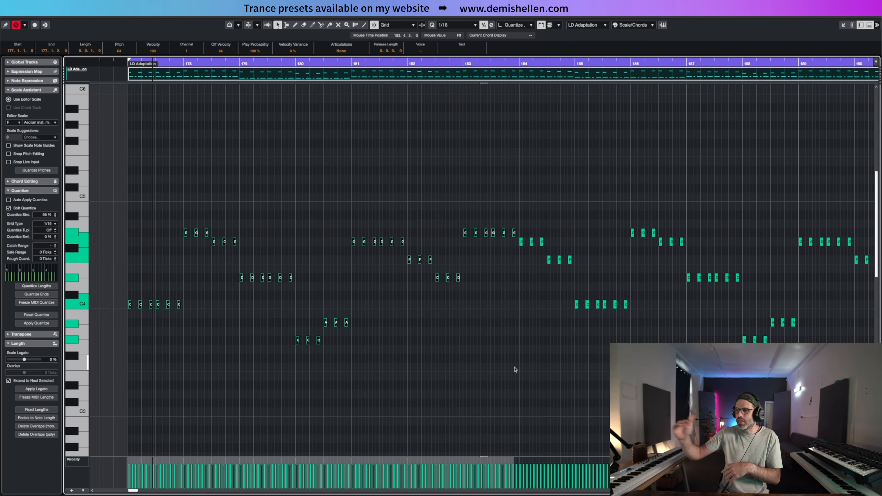
pyautogui.moveTo(788, 181); pyautogui.dragTo(879, 181)
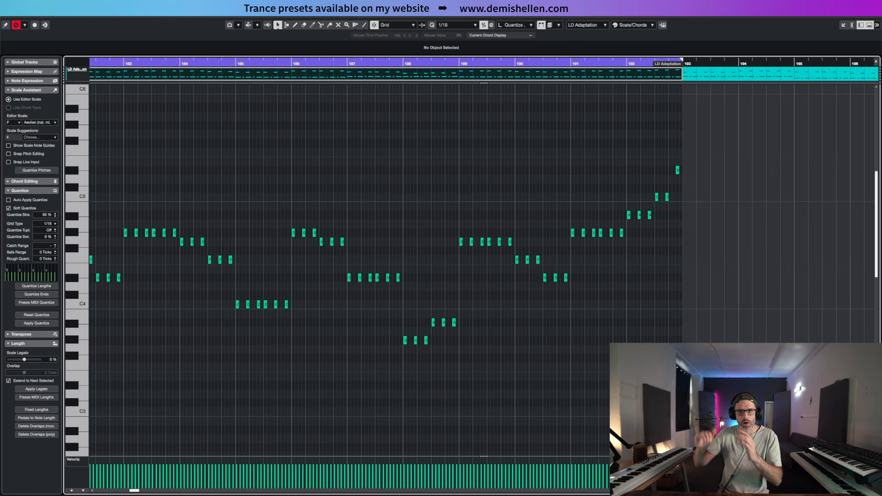
# Step: View the PD Autumn Saws chords together with the lead melody in the Key Editor, and return to the arrangement
pyautogui.press('Return')
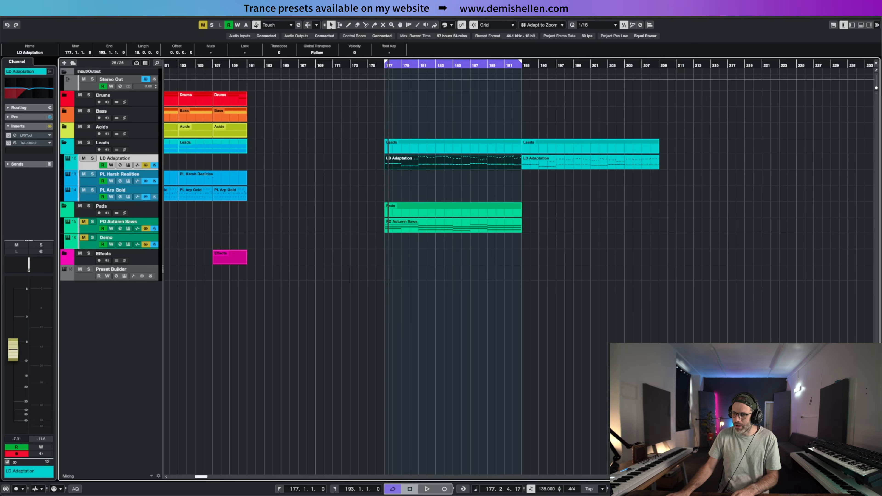
pyautogui.click(549, 176)
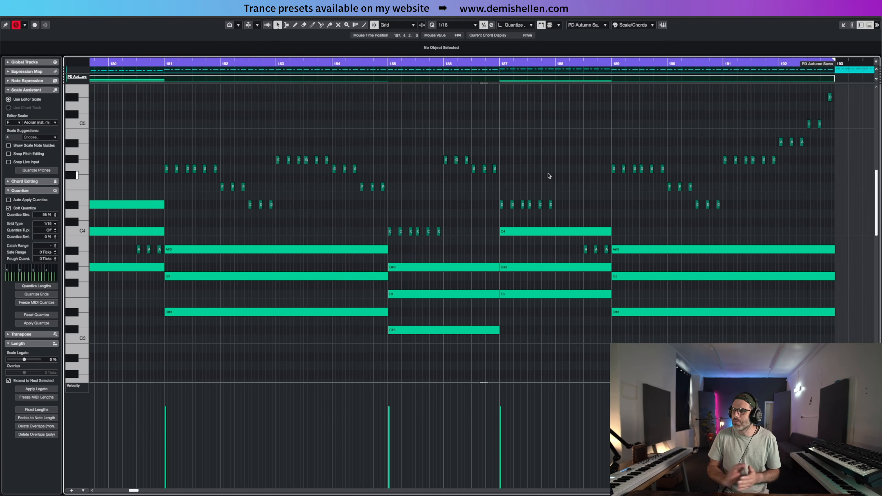
pyautogui.press('Return')
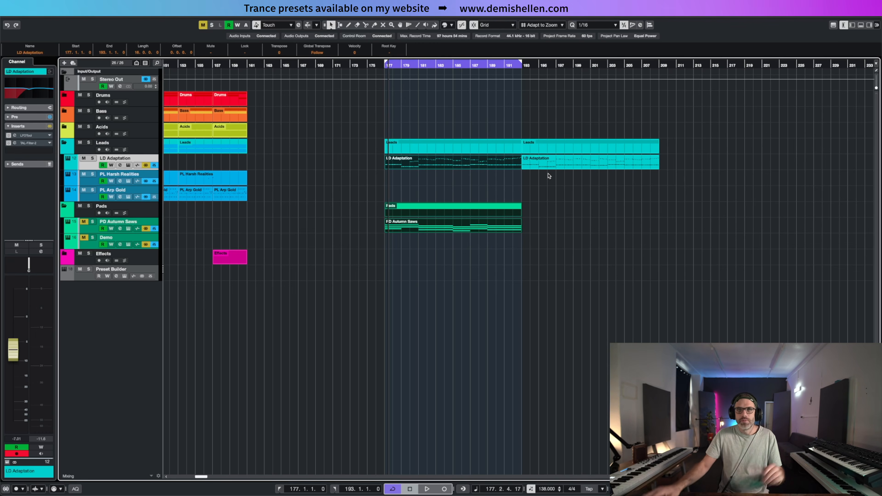